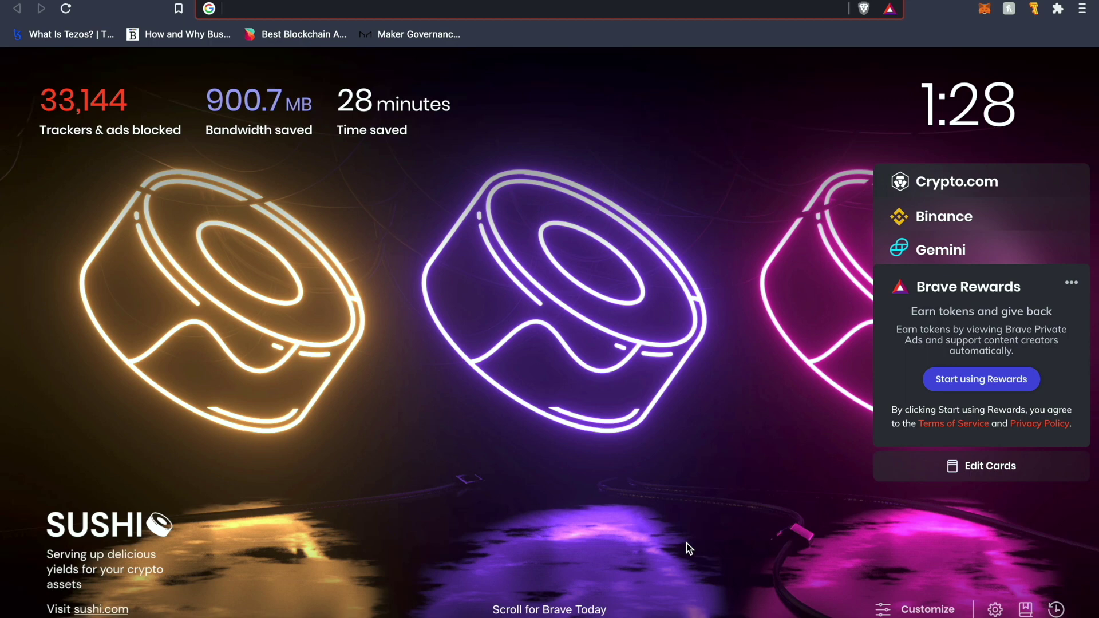
Open the AMPL Bridge transfer page and connect the MetaMask wallet.
type("bridge")
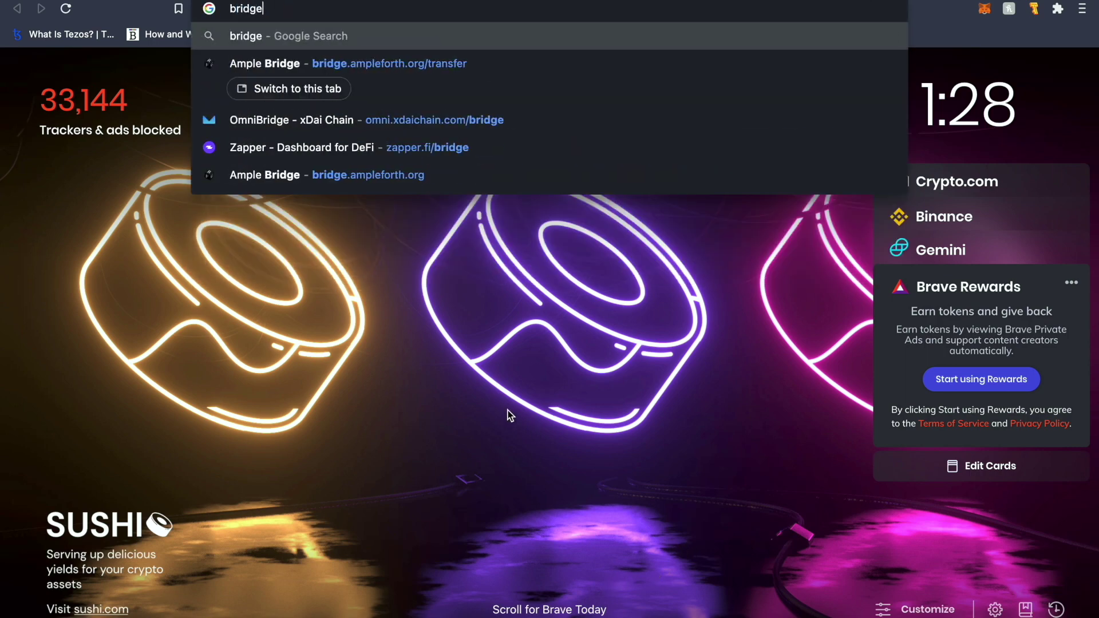
left_click(289, 64)
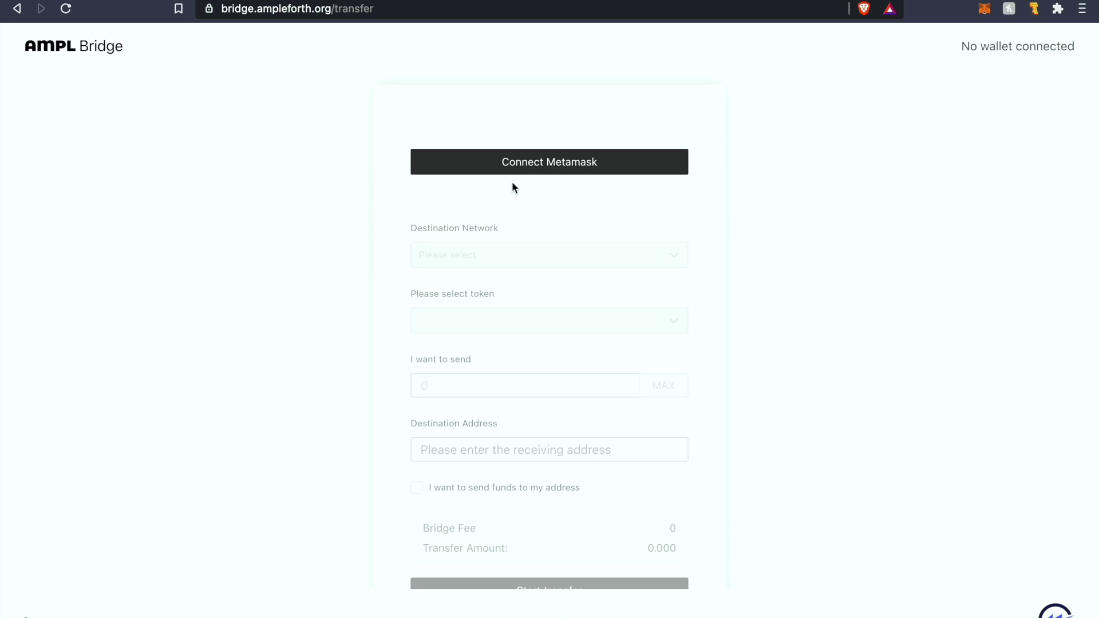
left_click(570, 165)
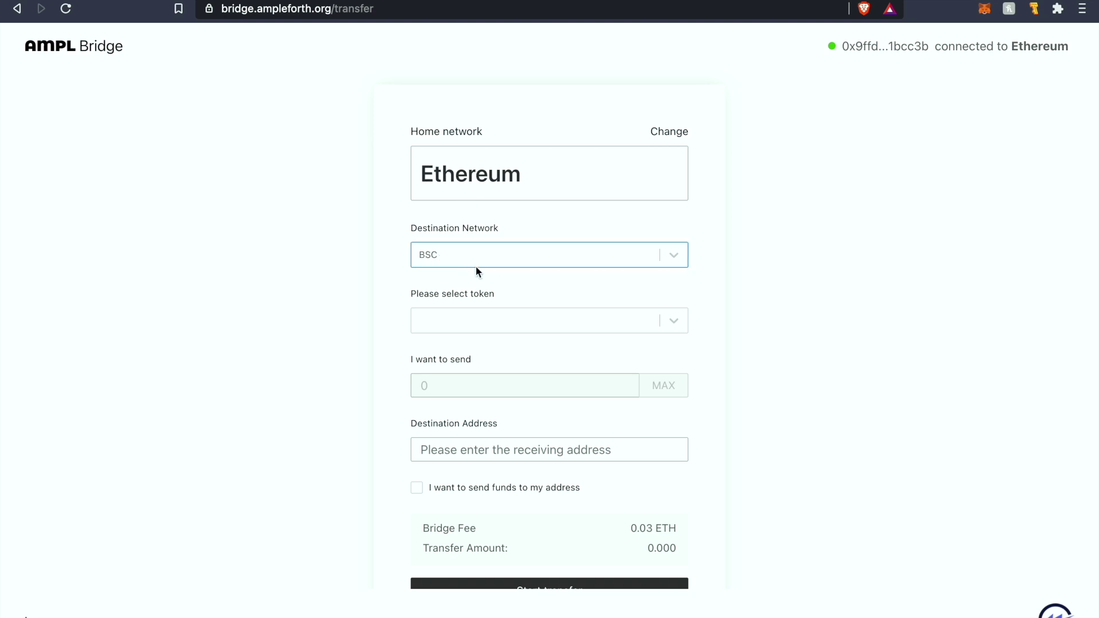
Select AMPL as the token and set the amount to send to 300, then bring up MetaMask.
left_click(477, 329)
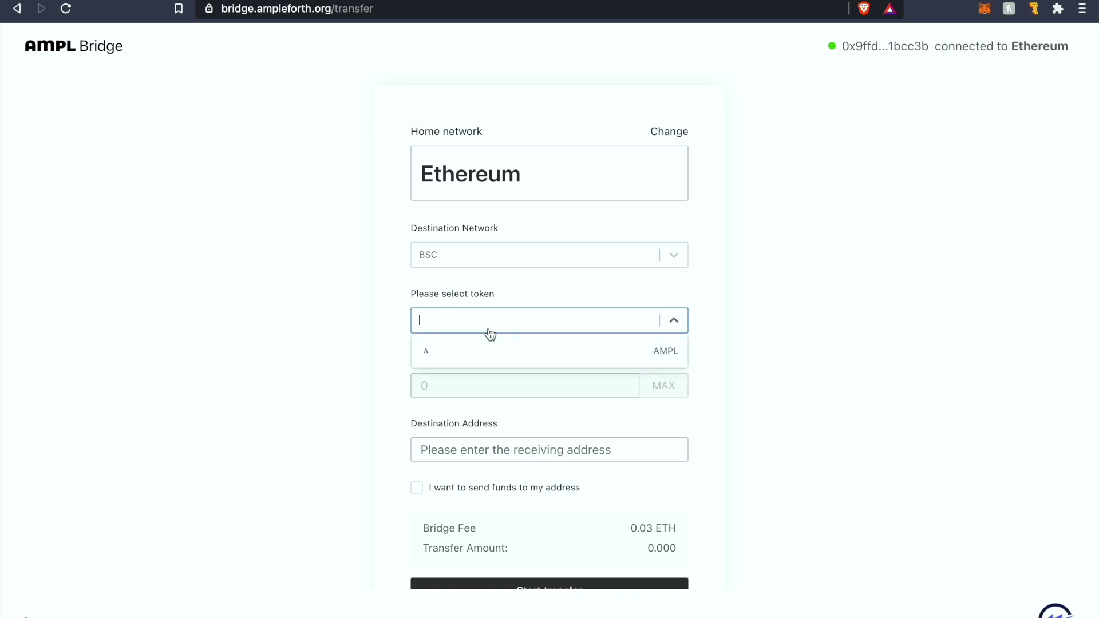
left_click(490, 362)
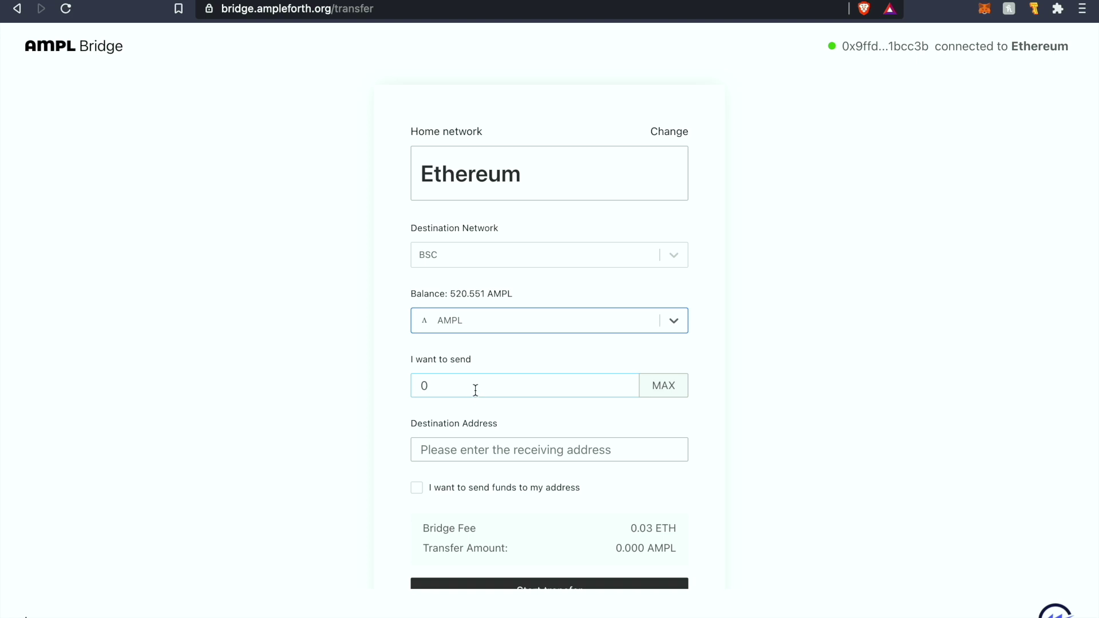
left_click(540, 382)
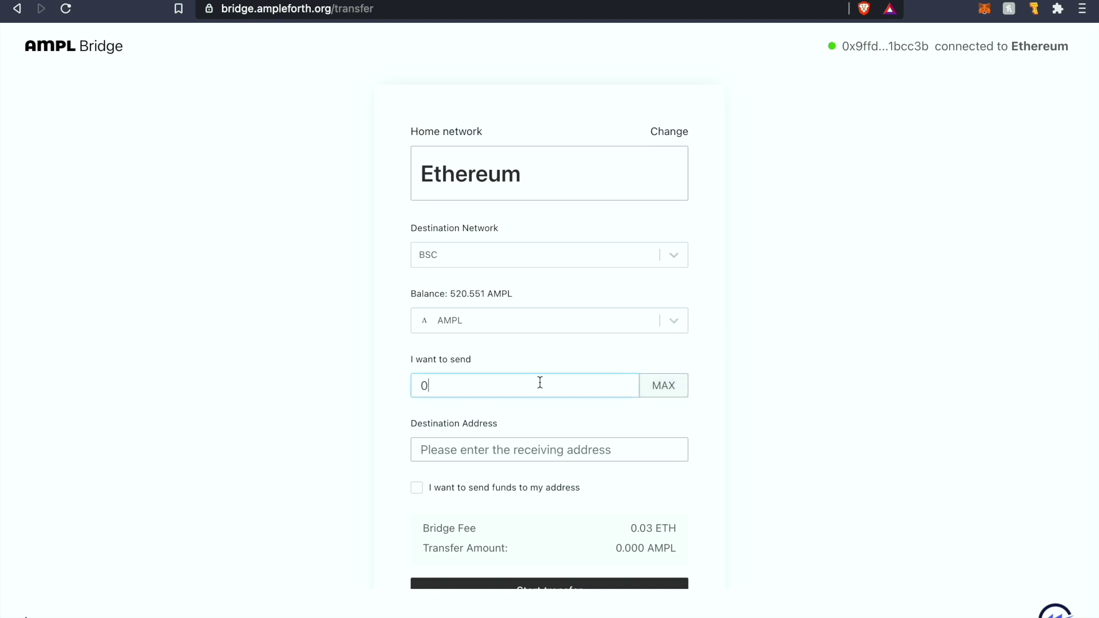
key("BackSpace")
type("300")
left_click(984, 9)
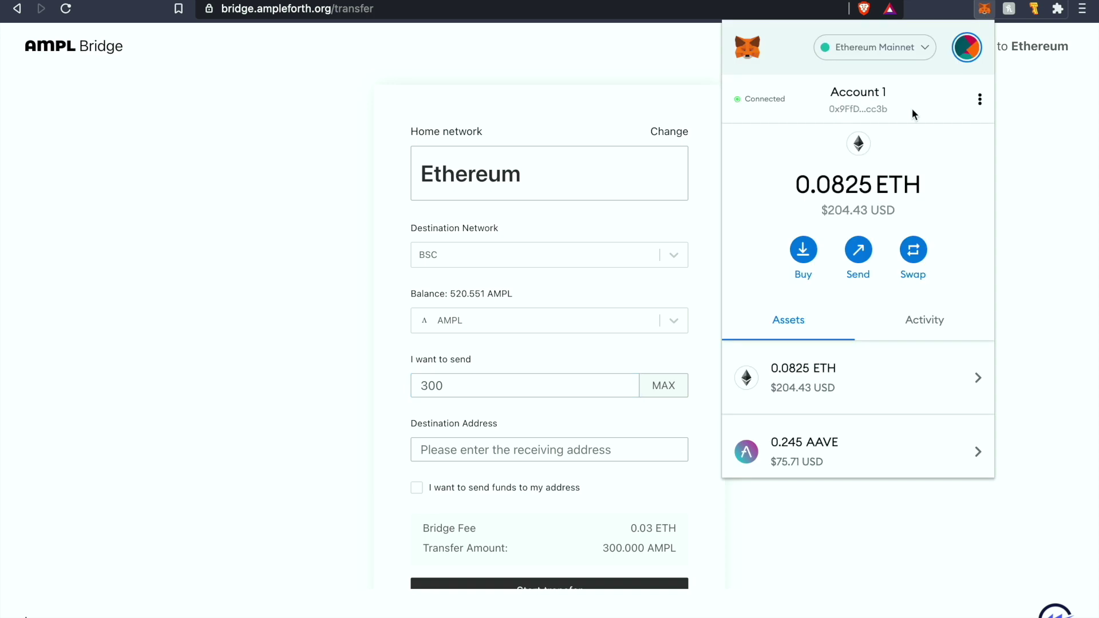
Switch MetaMask to Smart Chain and copy the wallet address.
left_click(877, 49)
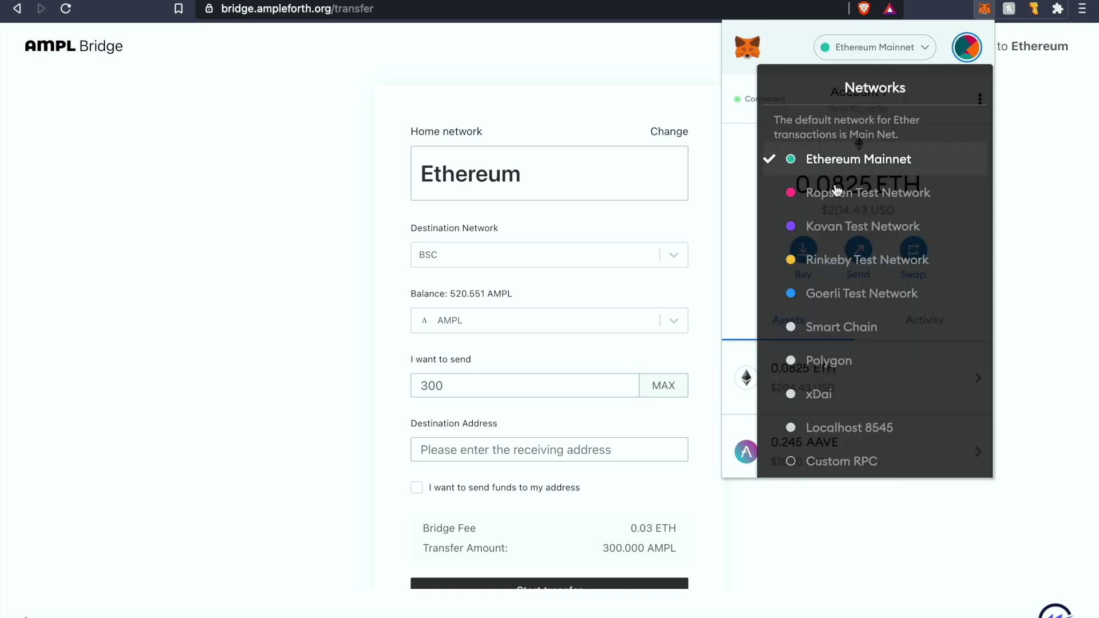
left_click(826, 341)
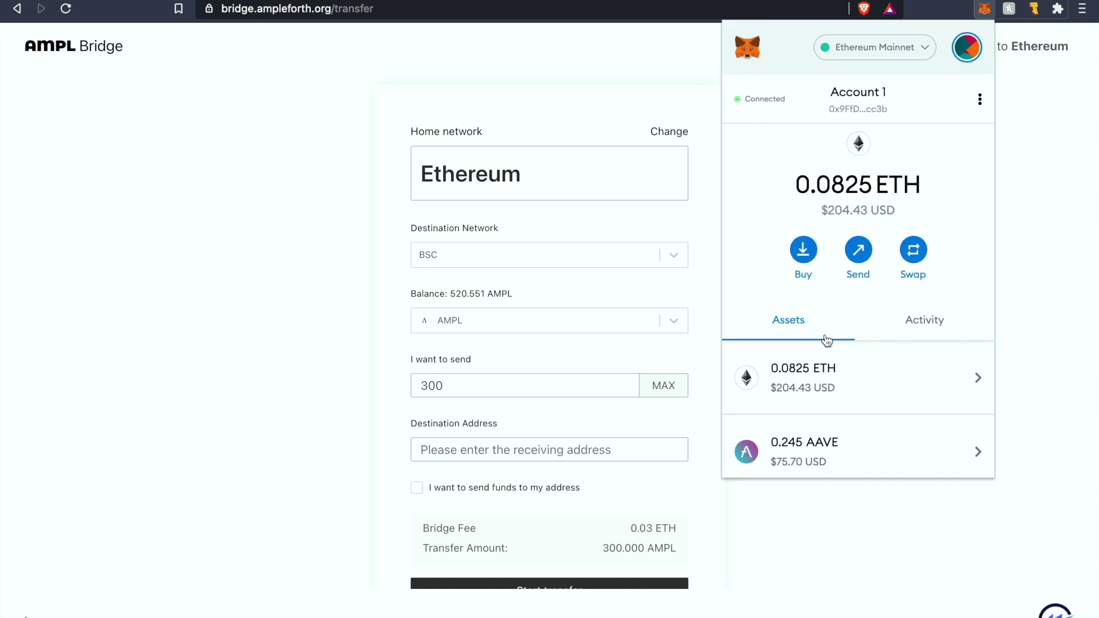
left_click(847, 112)
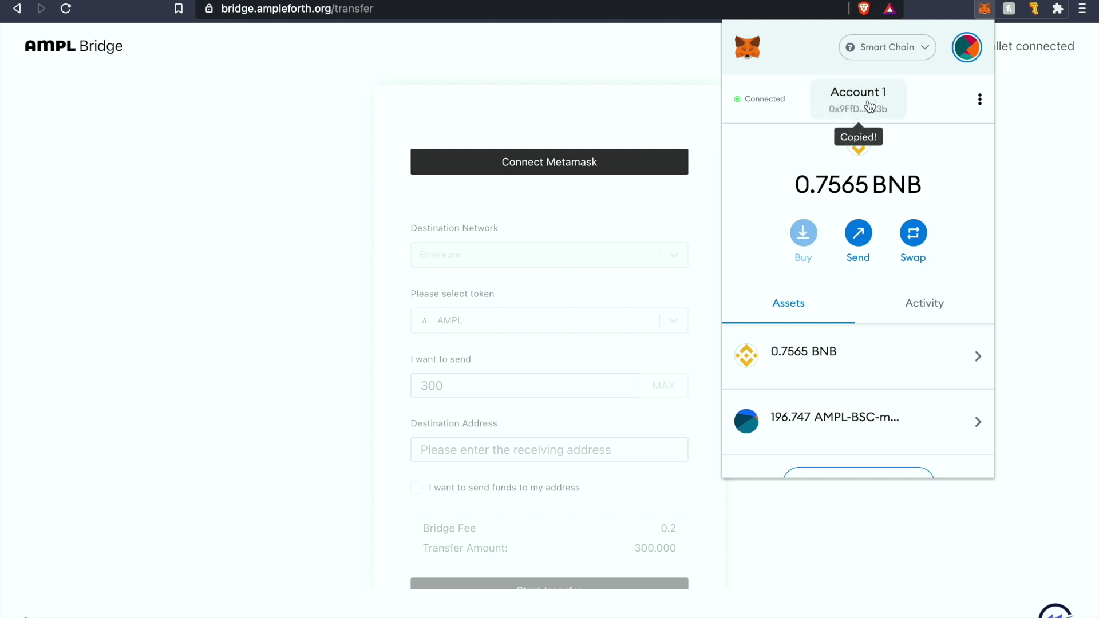
Return MetaMask to Ethereum Mainnet, reconnect it, and paste the address as Destination Address.
left_click(890, 46)
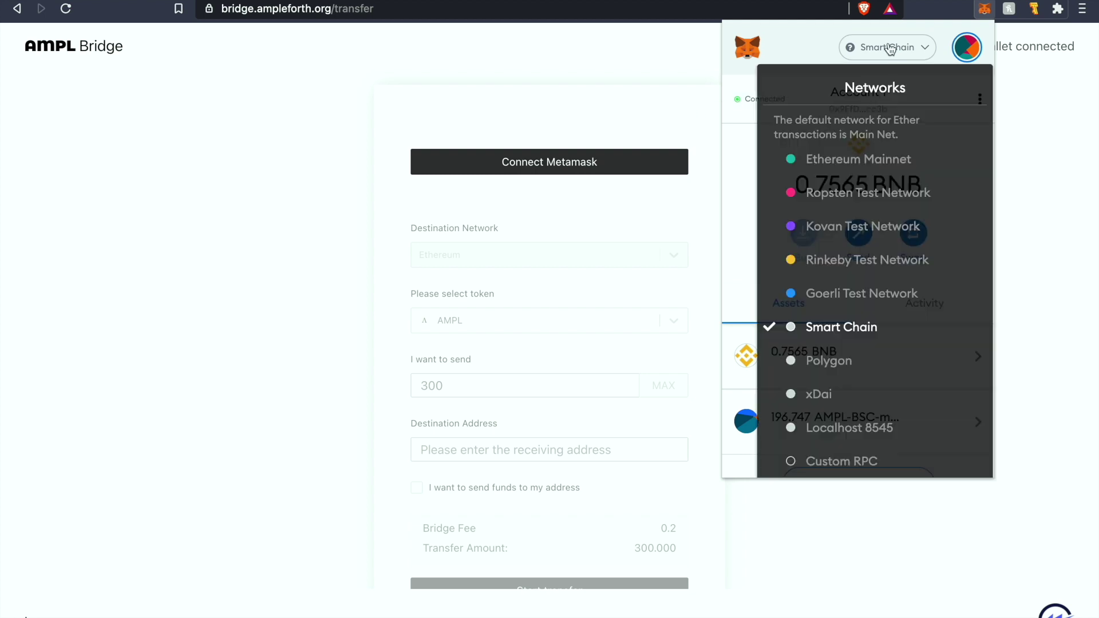
left_click(834, 159)
left_click(676, 123)
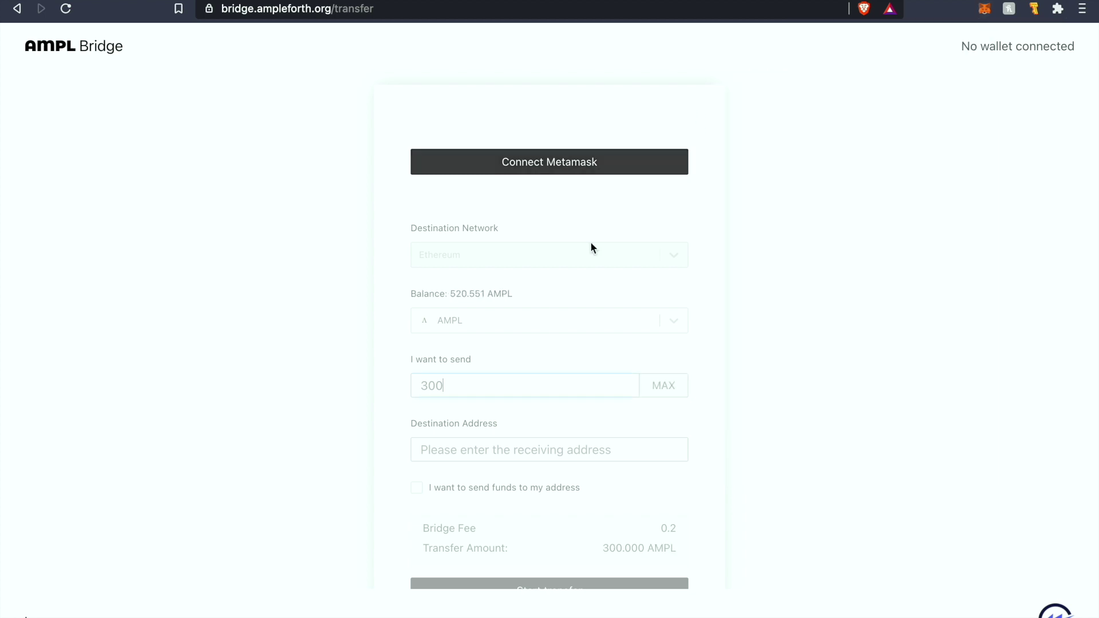
left_click(582, 169)
left_click(476, 452)
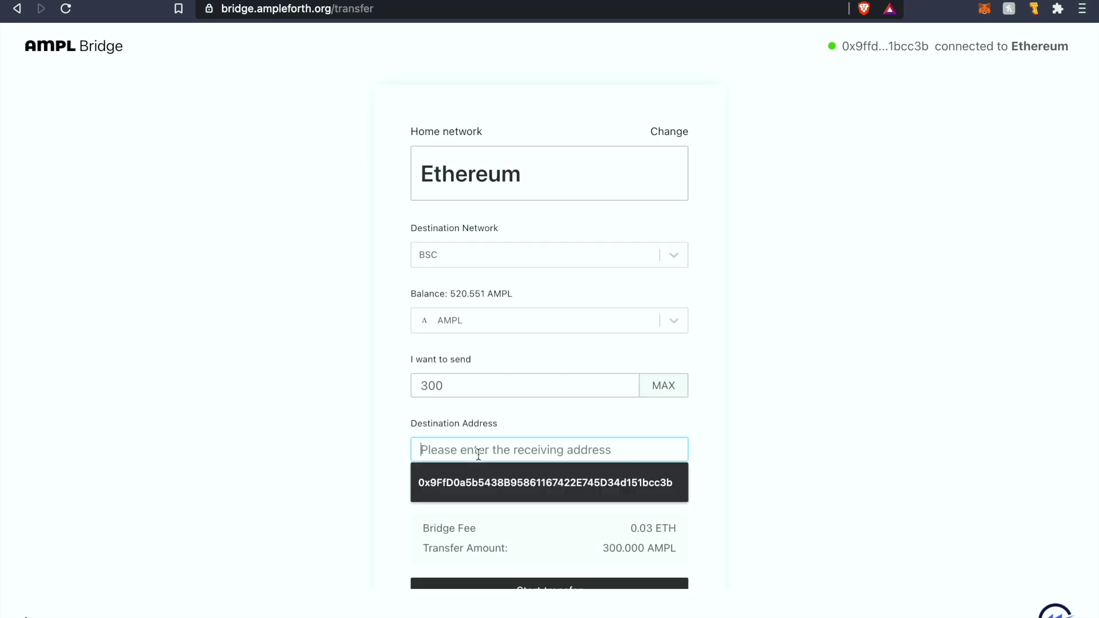
key("super+v")
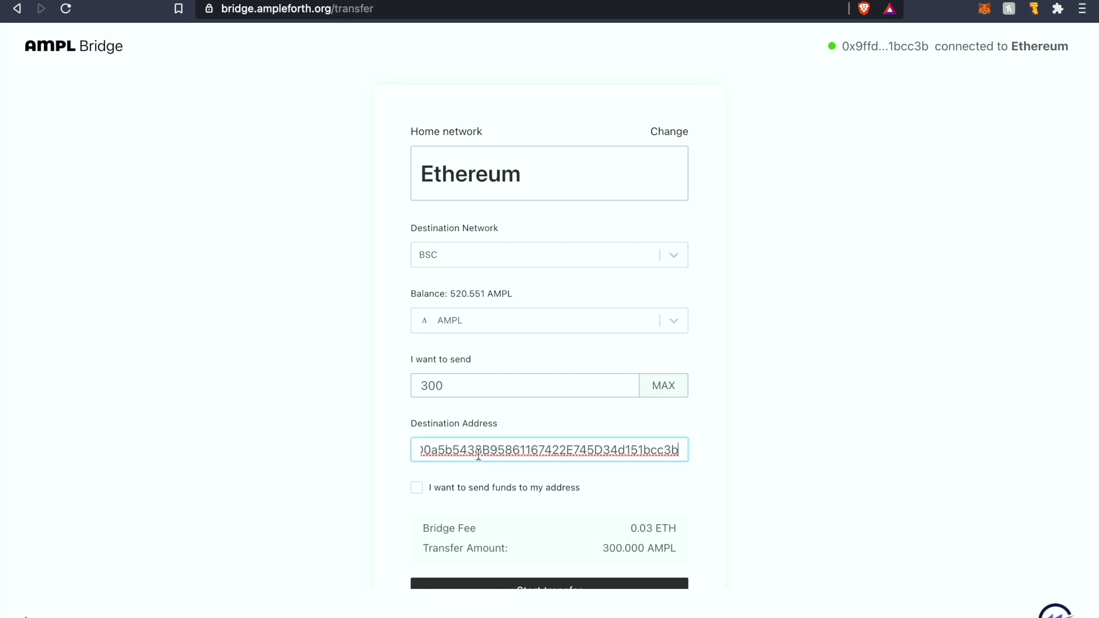
left_click(695, 466)
Start the 300 AMPL transfer and accept the four pre-flight check warnings.
scroll(629, 476, "down", 2)
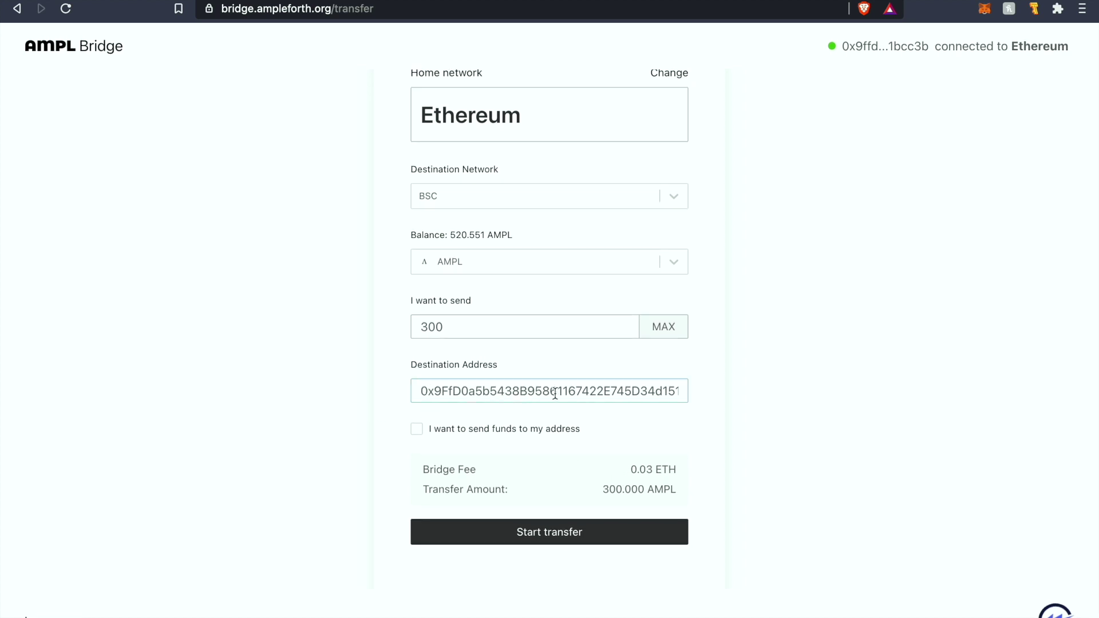
left_click(540, 537)
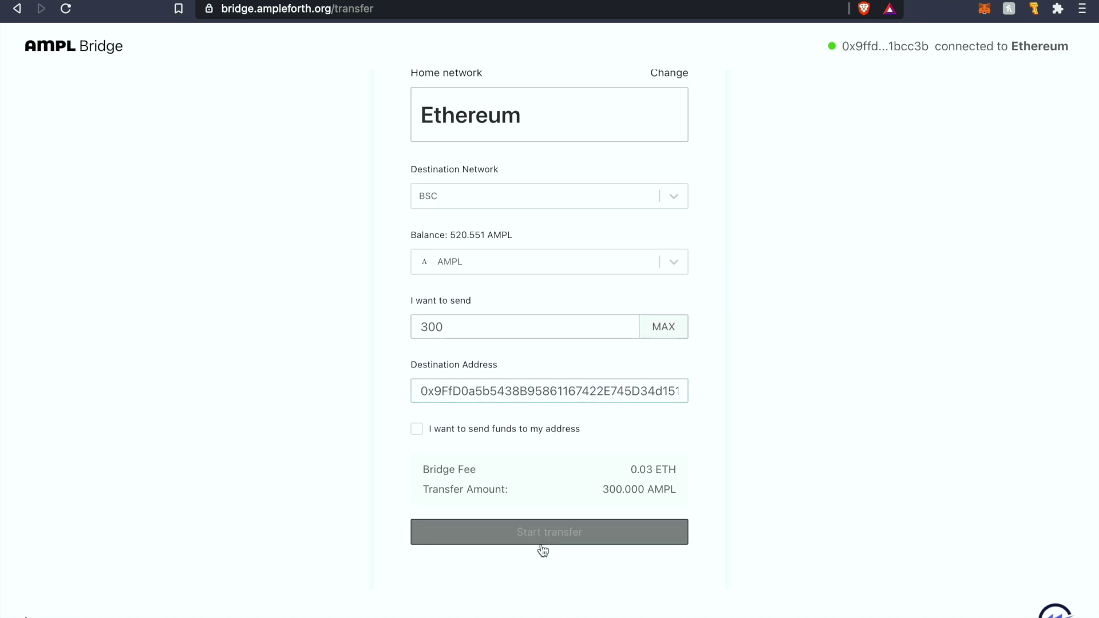
left_click(561, 538)
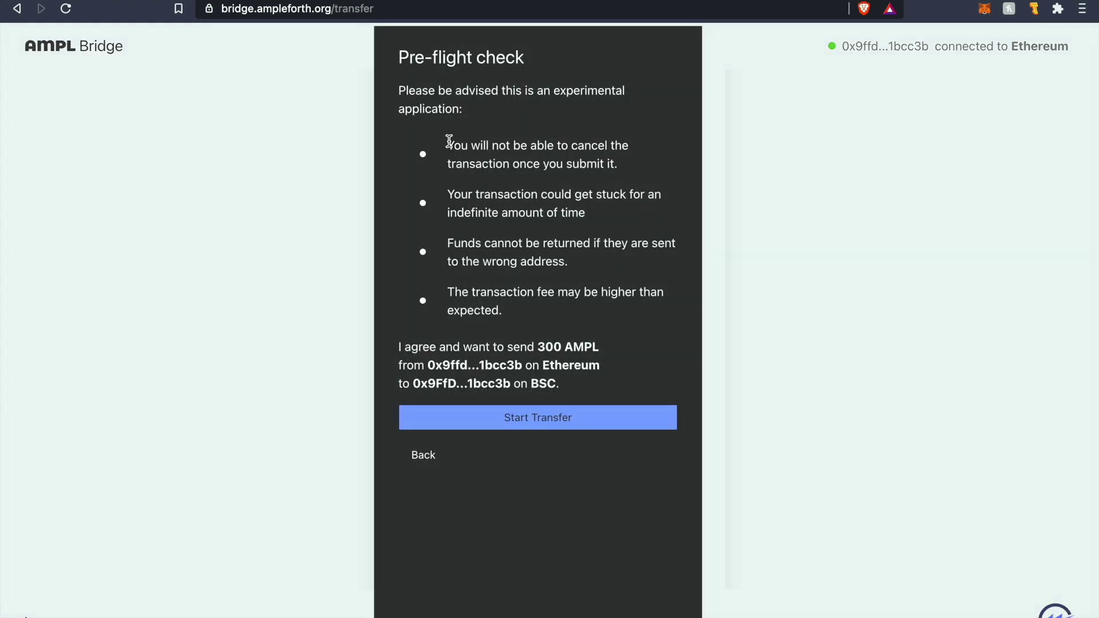
left_click_drag(449, 141, 563, 312)
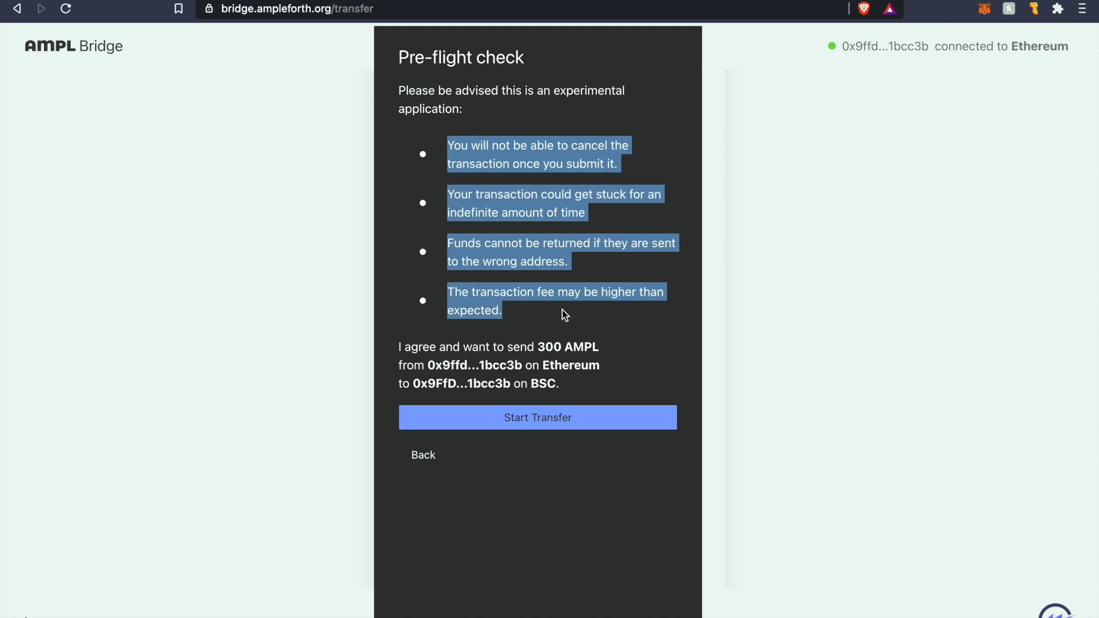
left_click(562, 310)
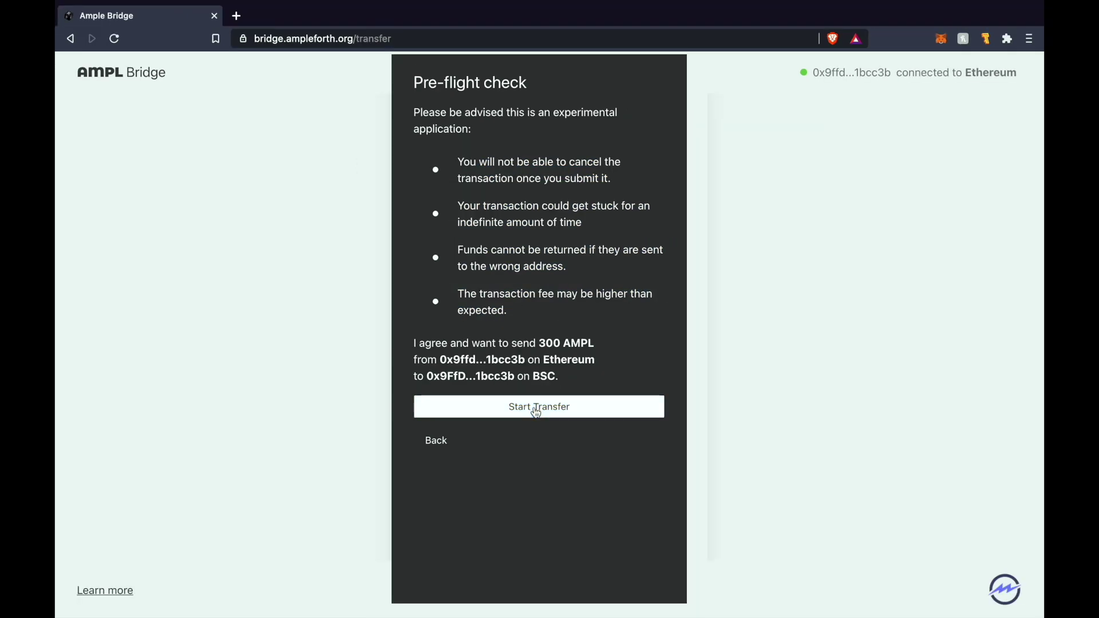
left_click(537, 411)
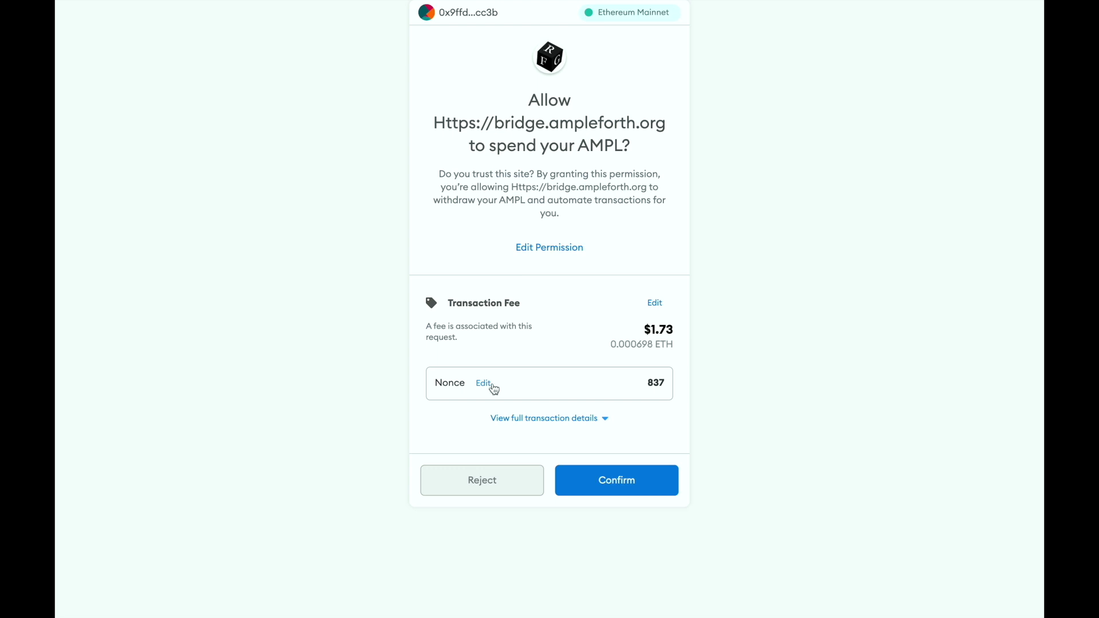
Set the AMPL approval's gas fee to Fast, leaving the nonce unchanged.
left_click(487, 384)
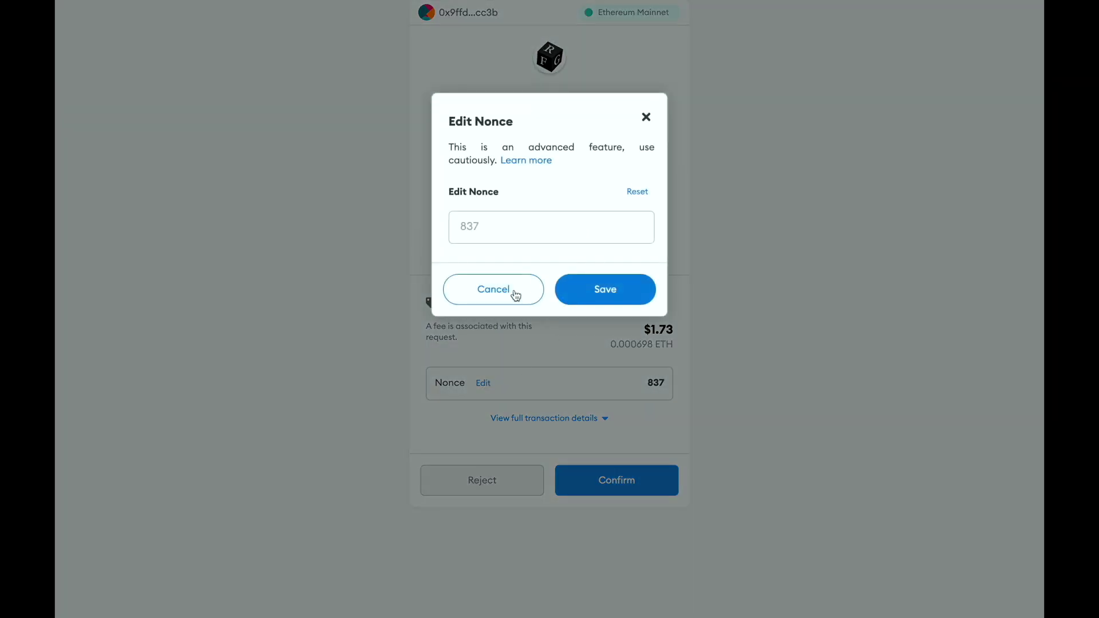
left_click(513, 297)
left_click(654, 303)
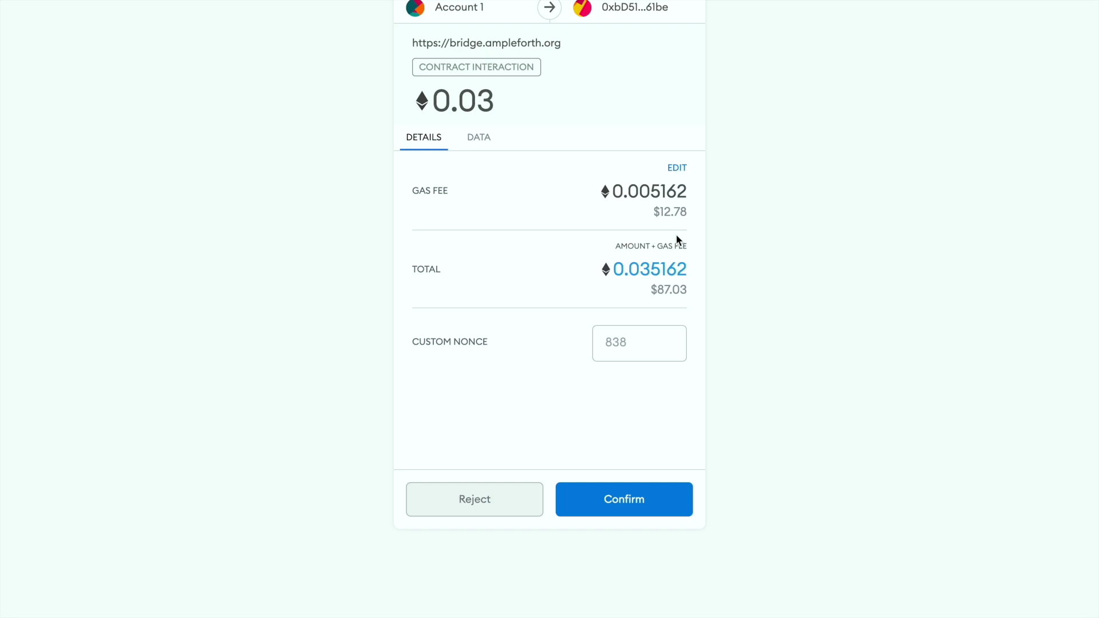
Switch the 0.03 ETH bridge transaction to Fast gas, for a 0.00675 ETH fee.
left_click(677, 168)
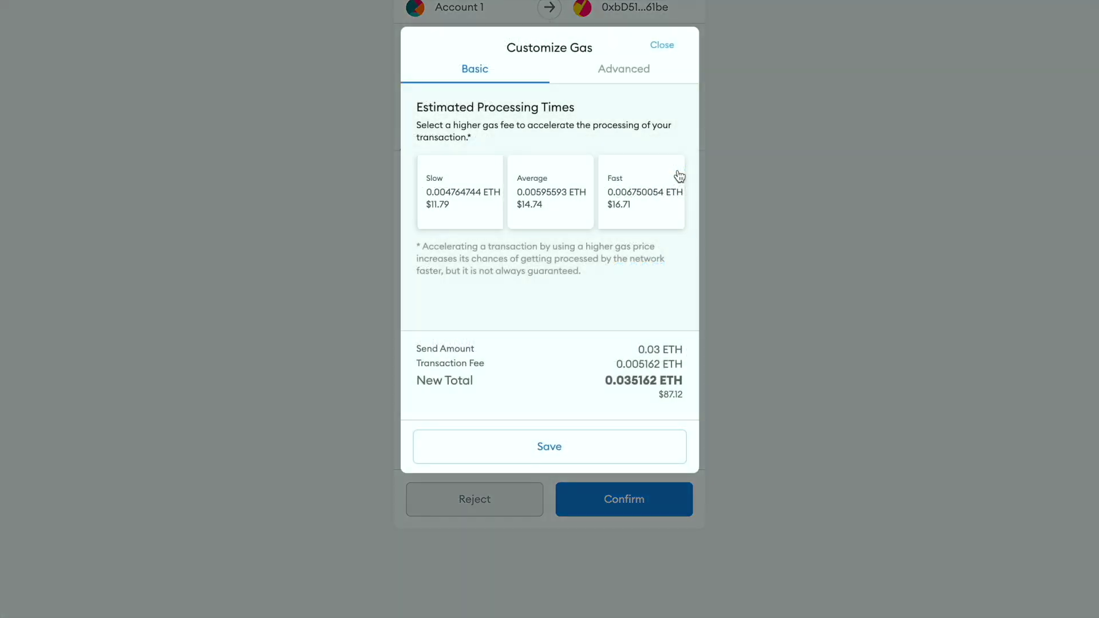
left_click(656, 200)
left_click(574, 447)
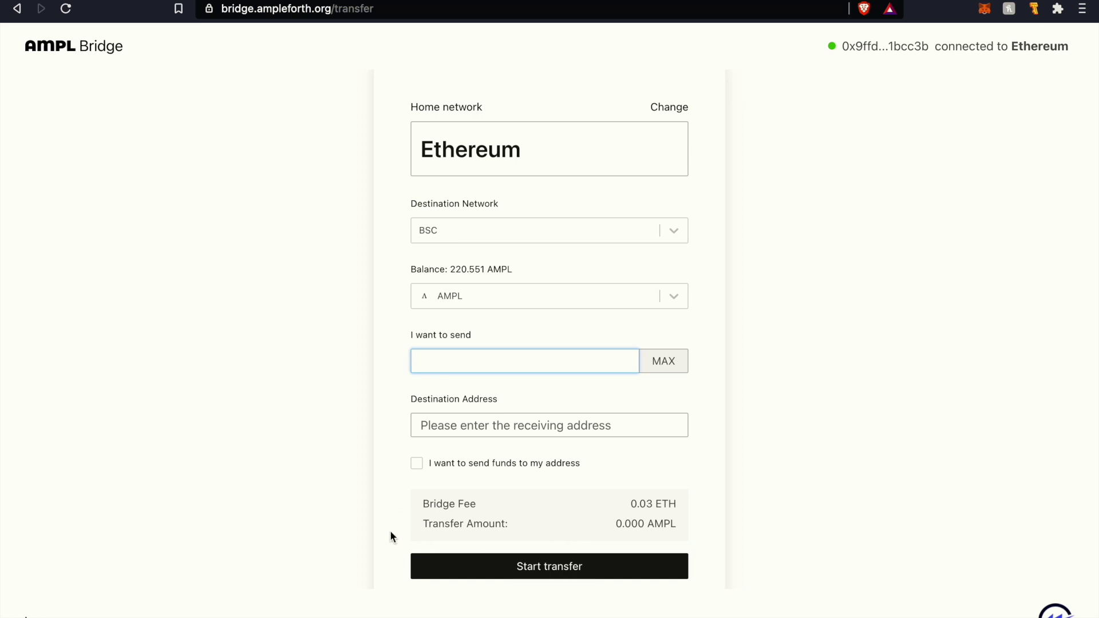
Open MetaMask's network list from the Ethereum Mainnet pill.
left_click(984, 8)
left_click(887, 50)
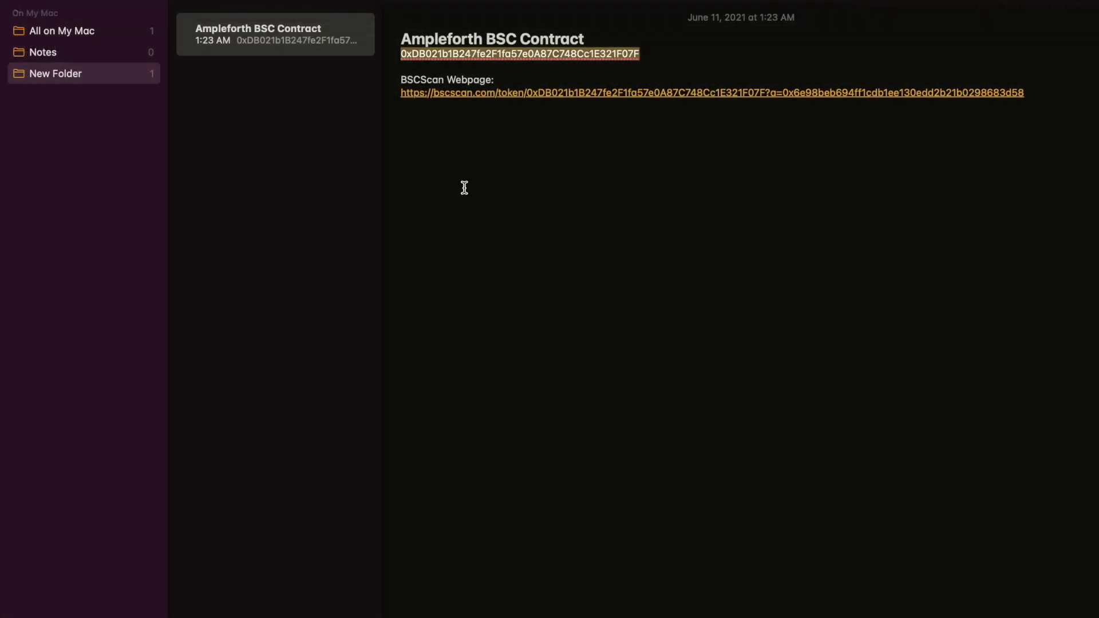
Copy the Ampleforth BSC contract address from the note and return to the browser.
double_click(469, 54)
right_click(468, 56)
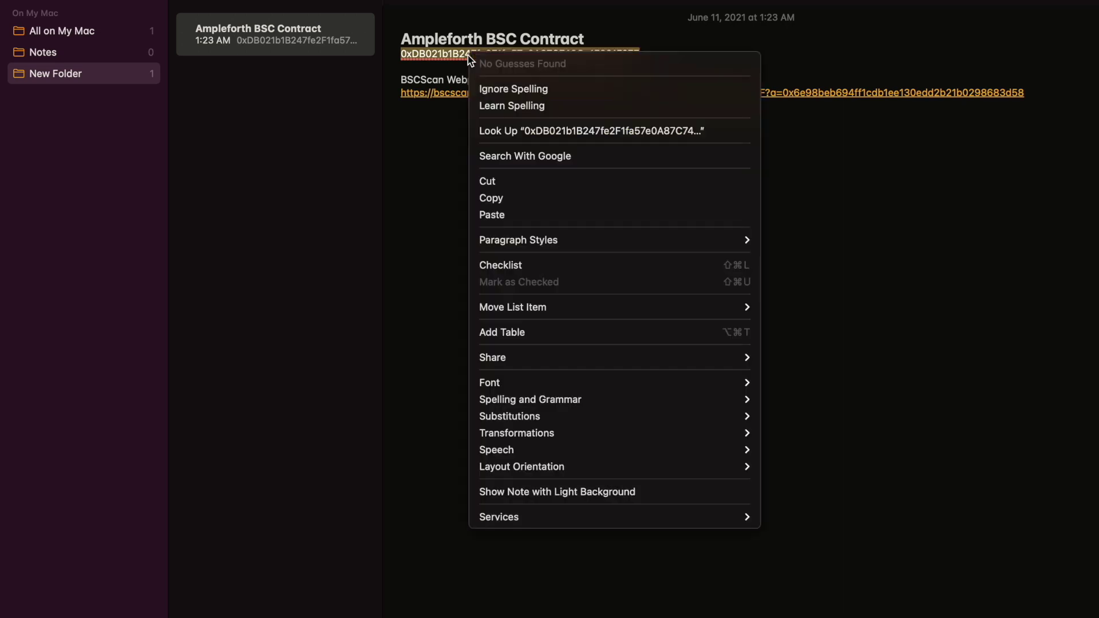
left_click(490, 198)
key("ctrl+Right")
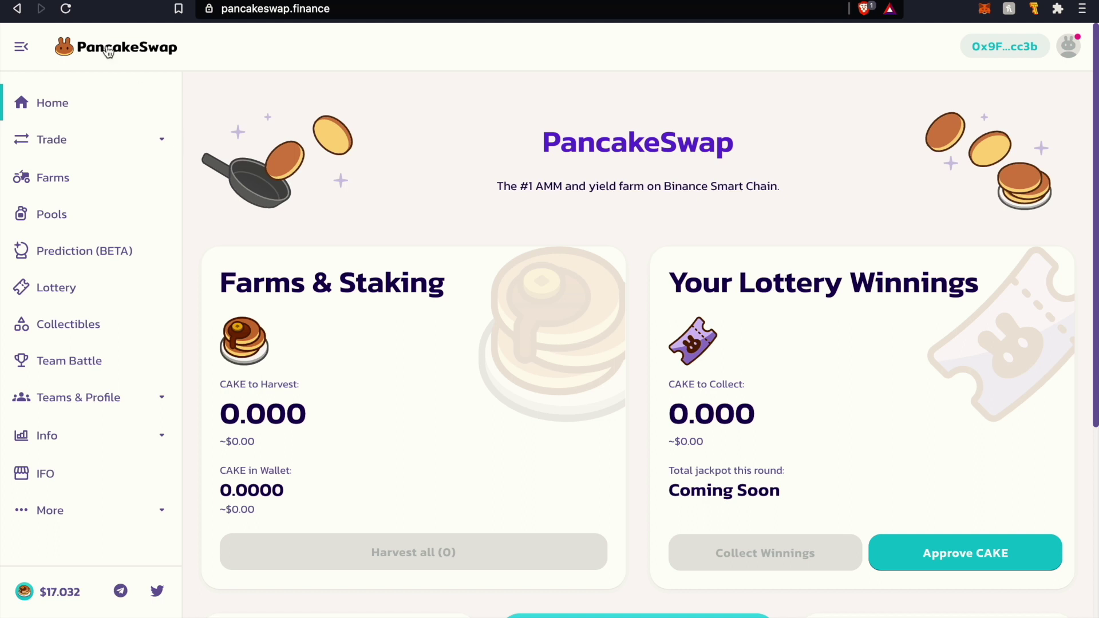
On Trade > Exchange, set AMPL-BSC-mp as the To token via its contract address, then check wallet balances.
left_click(112, 154)
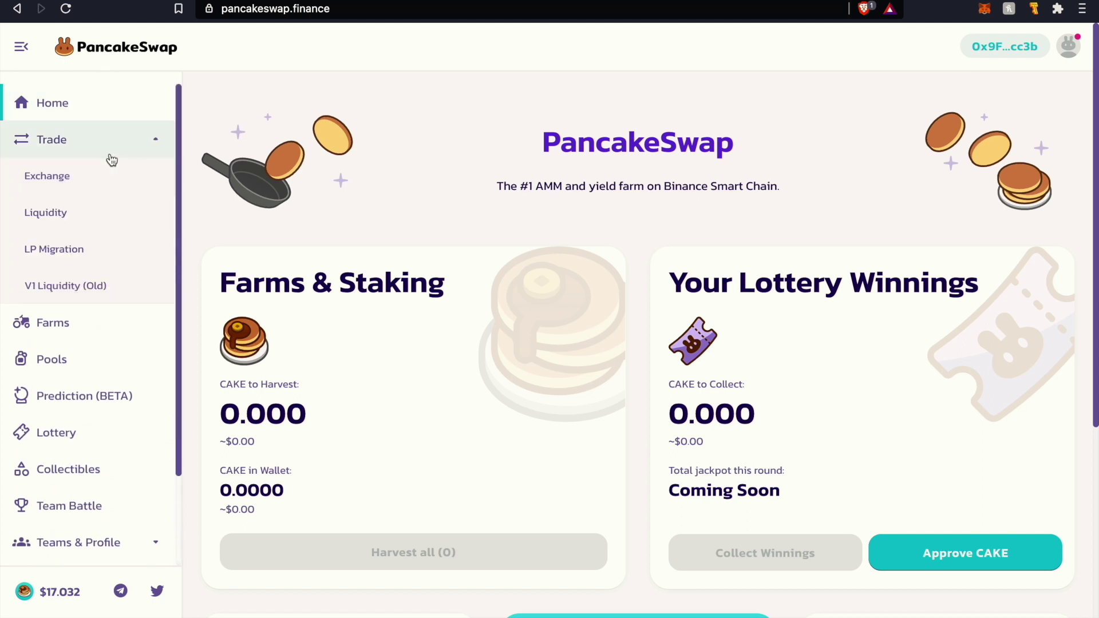
left_click(99, 182)
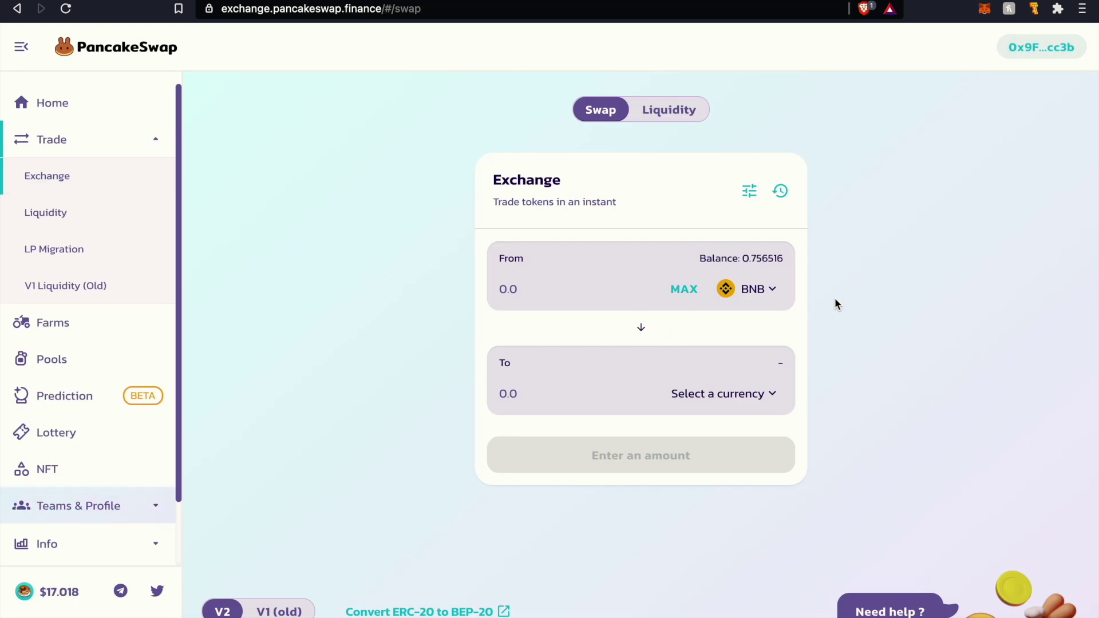
left_click(698, 390)
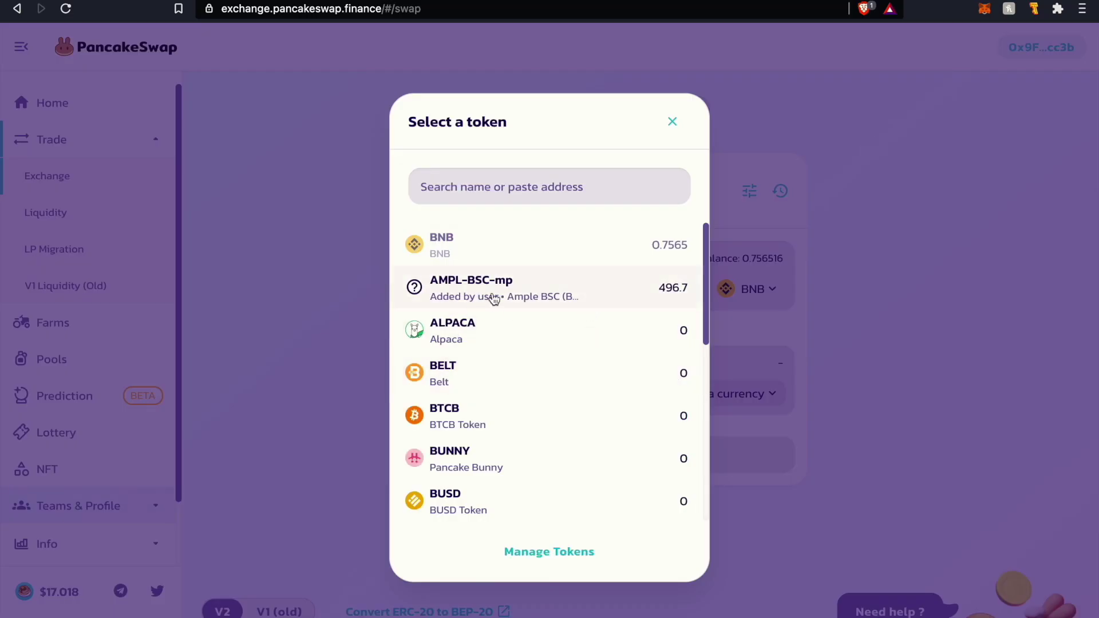
left_click(539, 178)
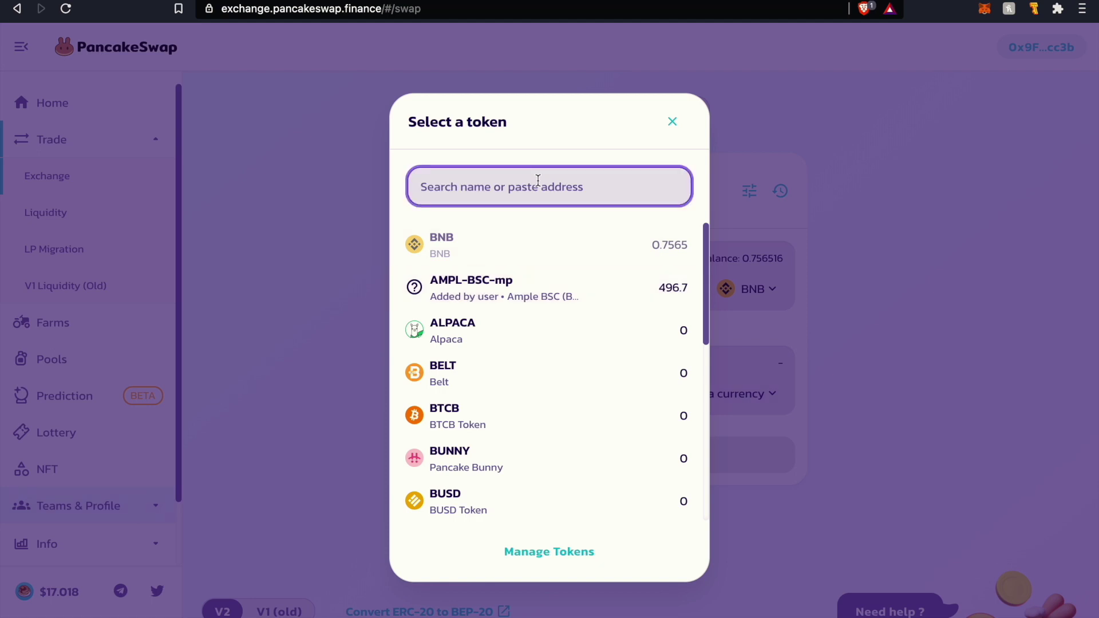
key("ctrl+v")
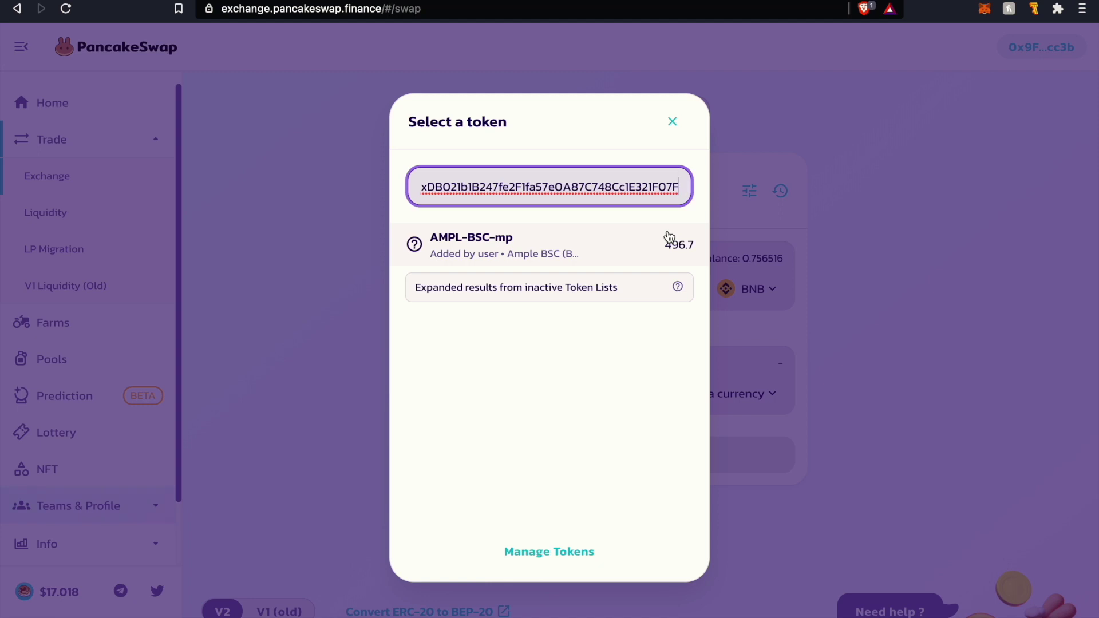
left_click(592, 247)
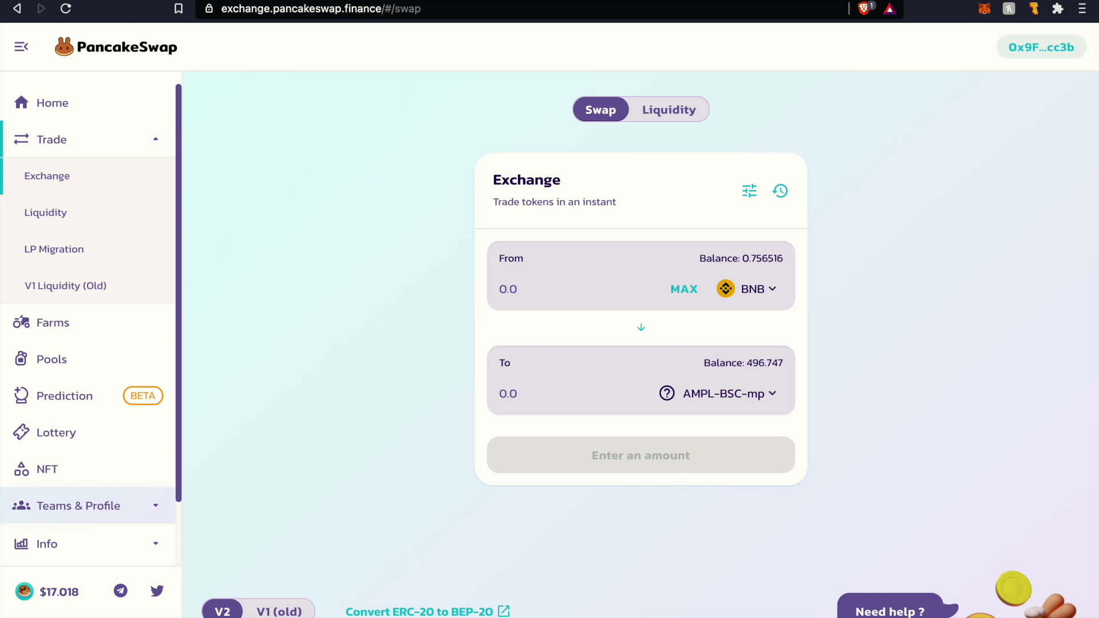
left_click(985, 9)
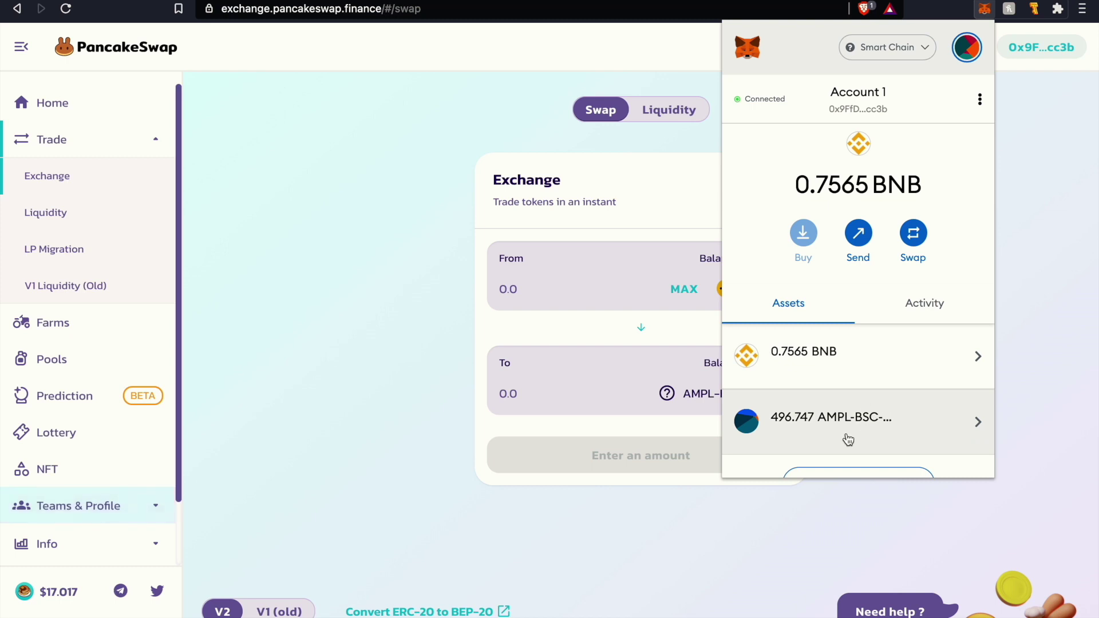
left_click(373, 351)
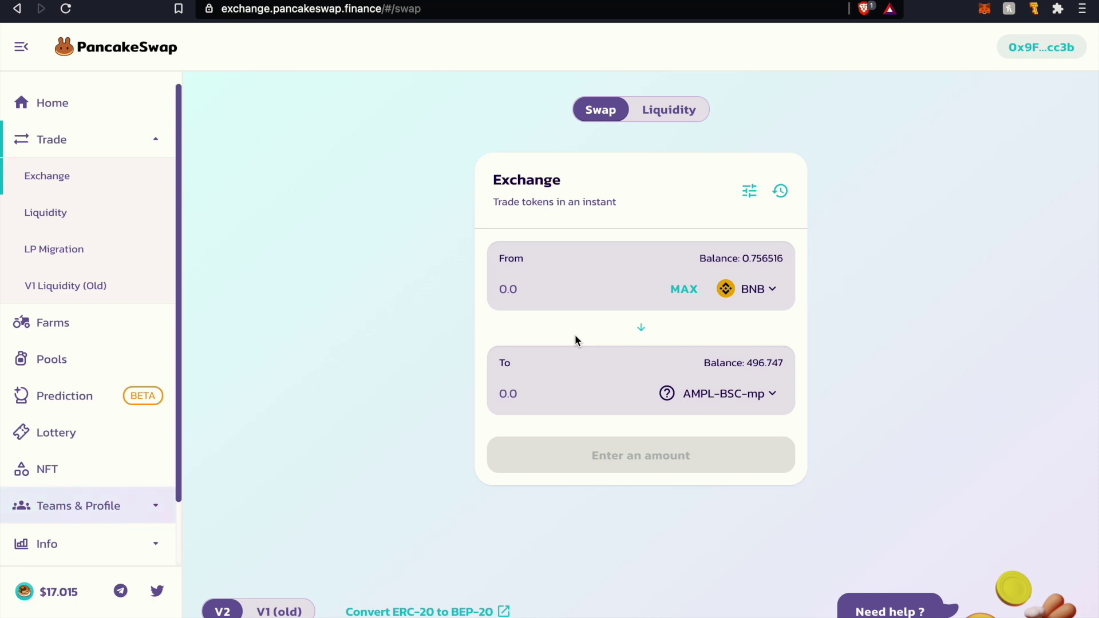
left_click(688, 117)
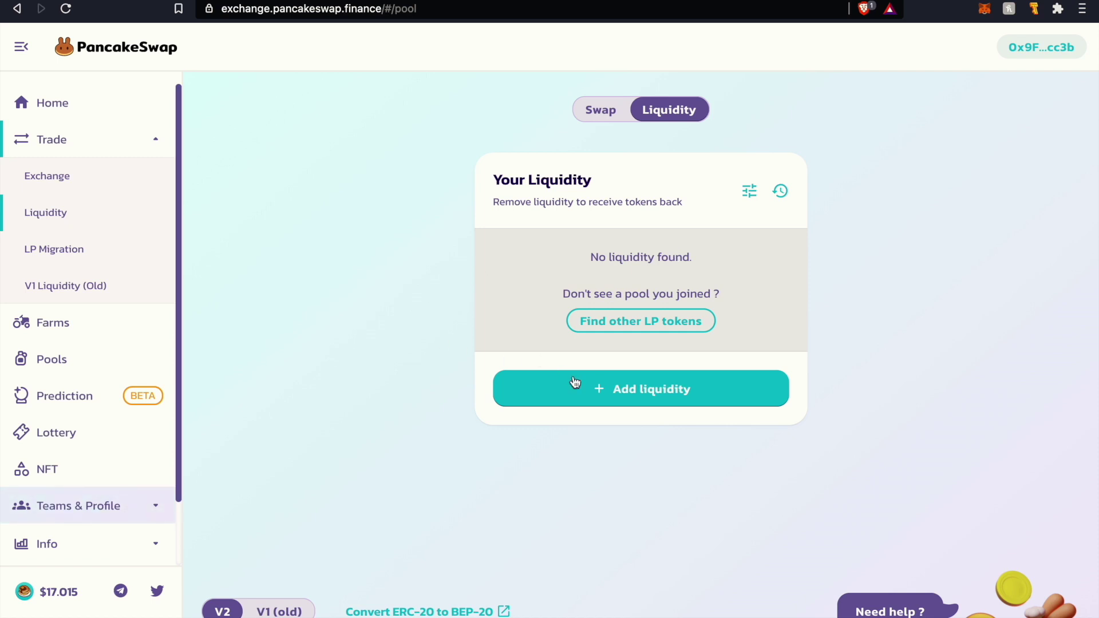
Start a new liquidity position pairing AMPL-BSC-mp with BNB.
left_click(601, 400)
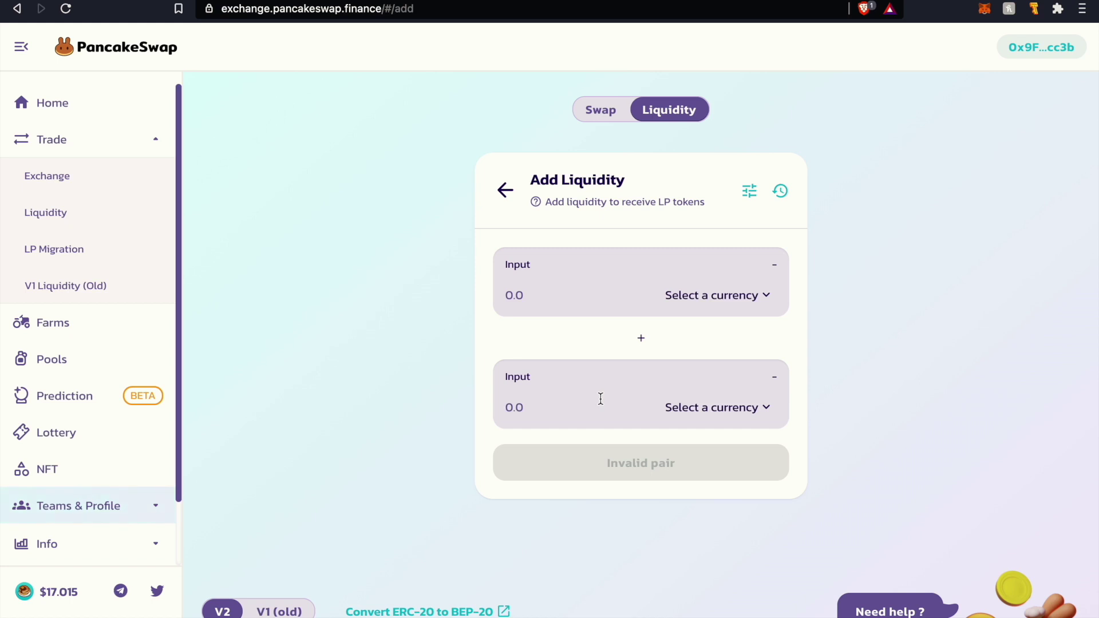
left_click(715, 312)
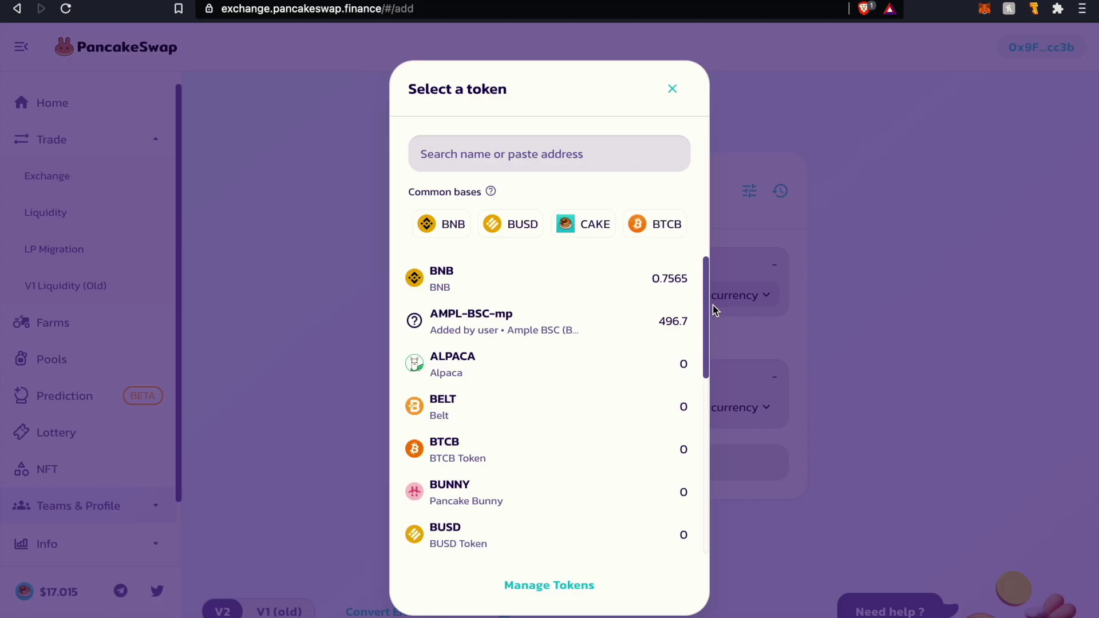
left_click(559, 327)
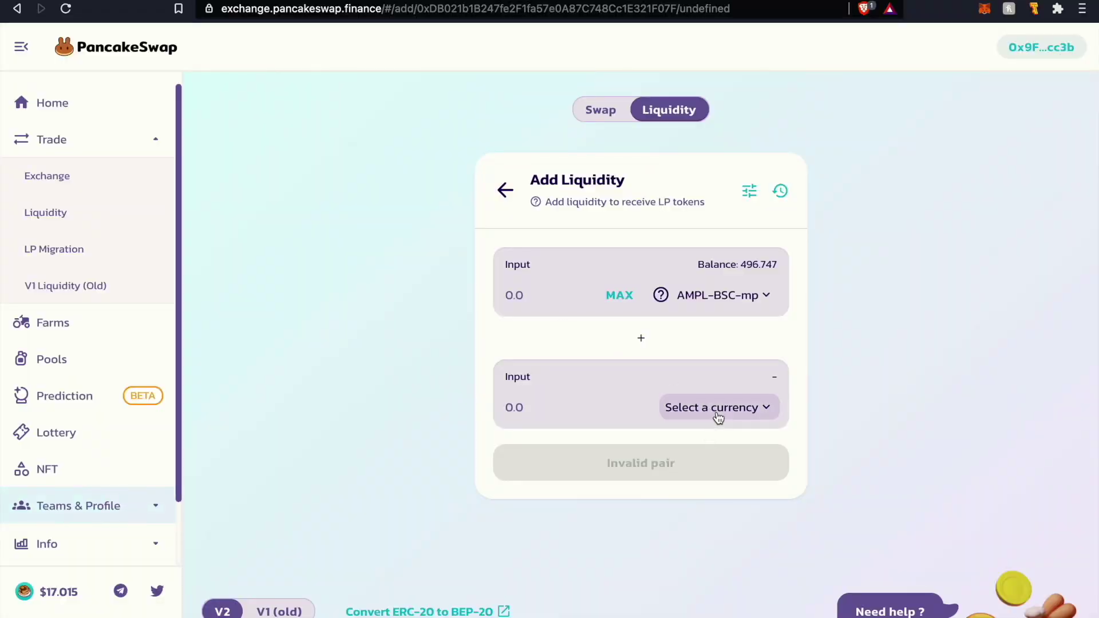
left_click(716, 410)
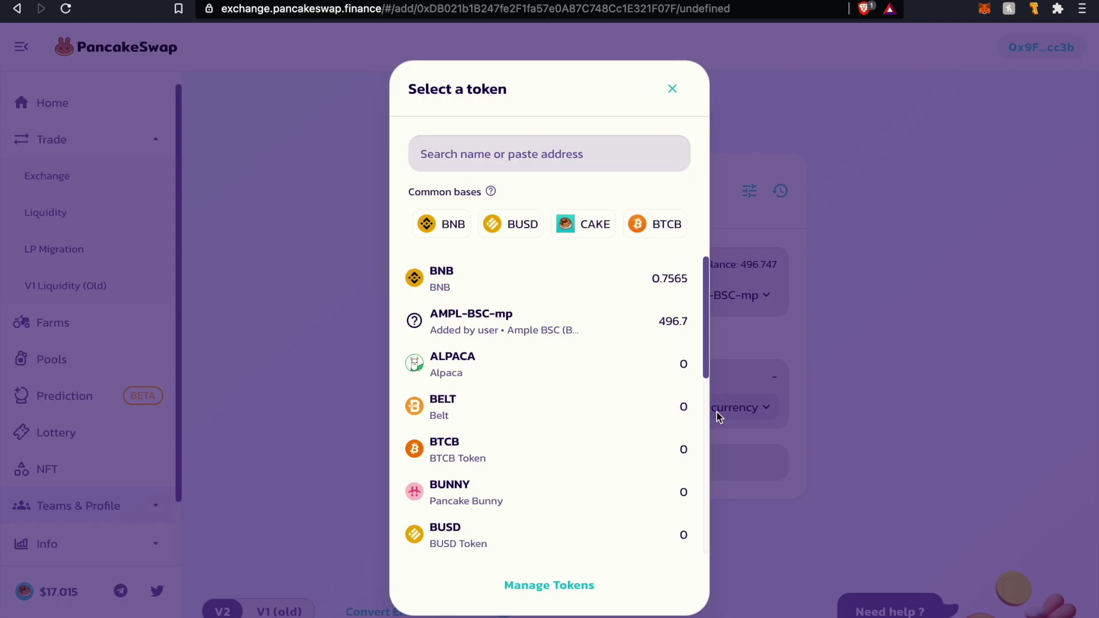
left_click(553, 291)
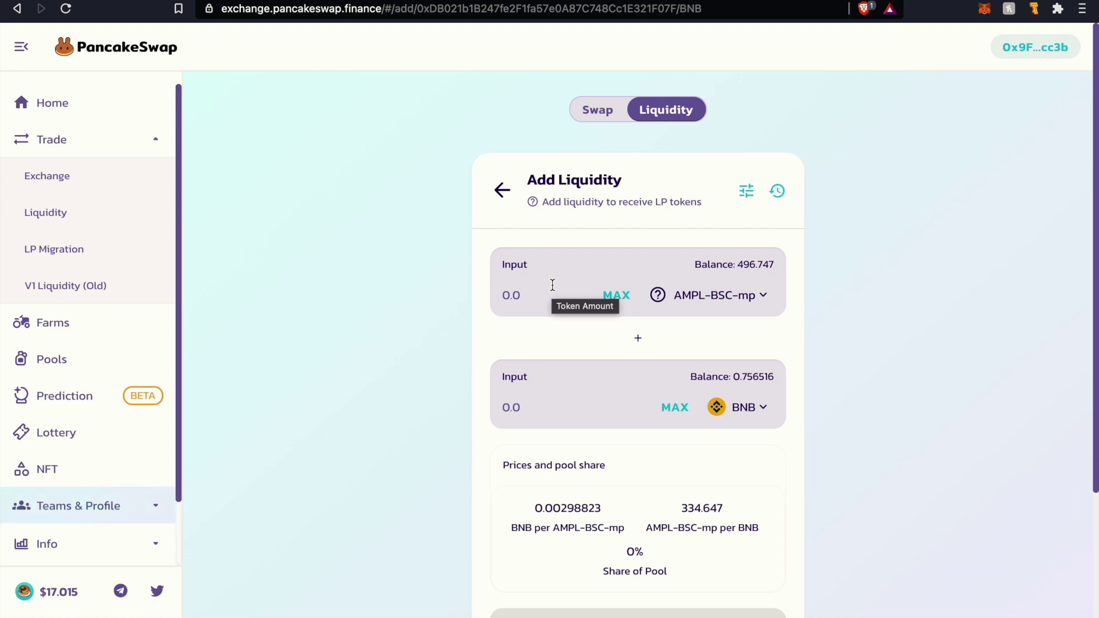
Enter 0.3783 BNB, matching 126.596 AMPL-BSC-mp for a 16.60% pool share.
left_click(541, 407)
type(".")
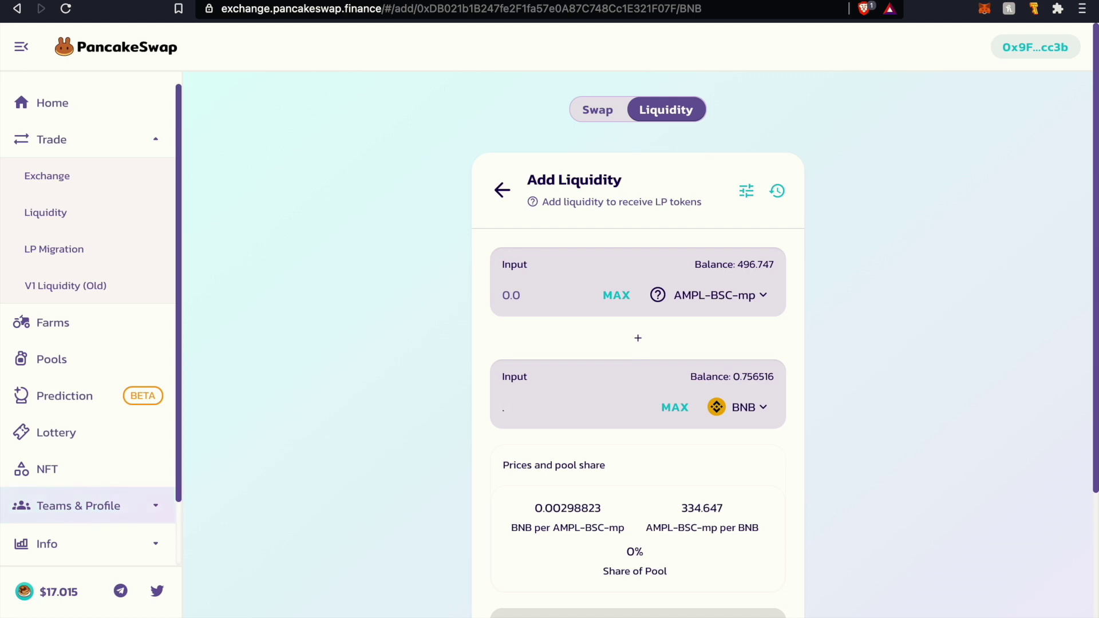
type("27")
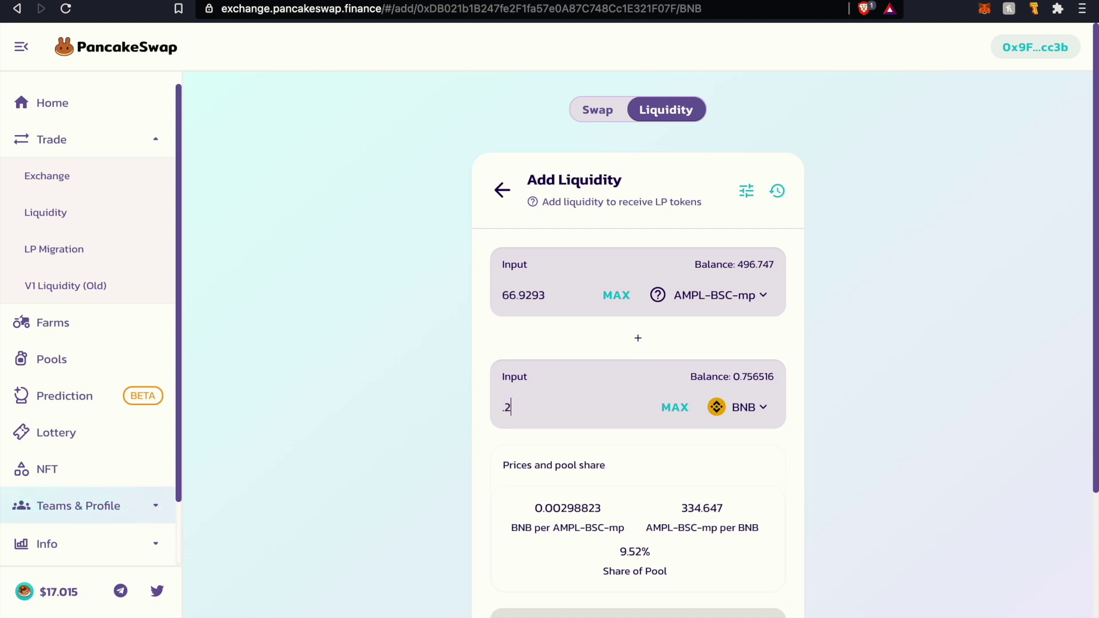
key("BackSpace")
key("BackSpace")
type("37")
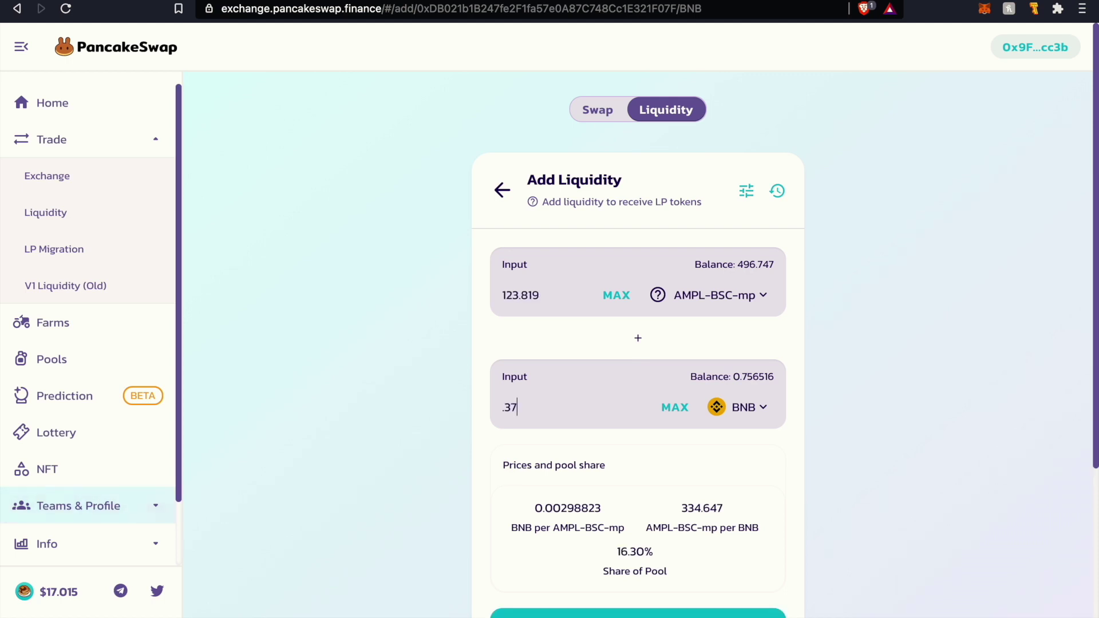
type("83")
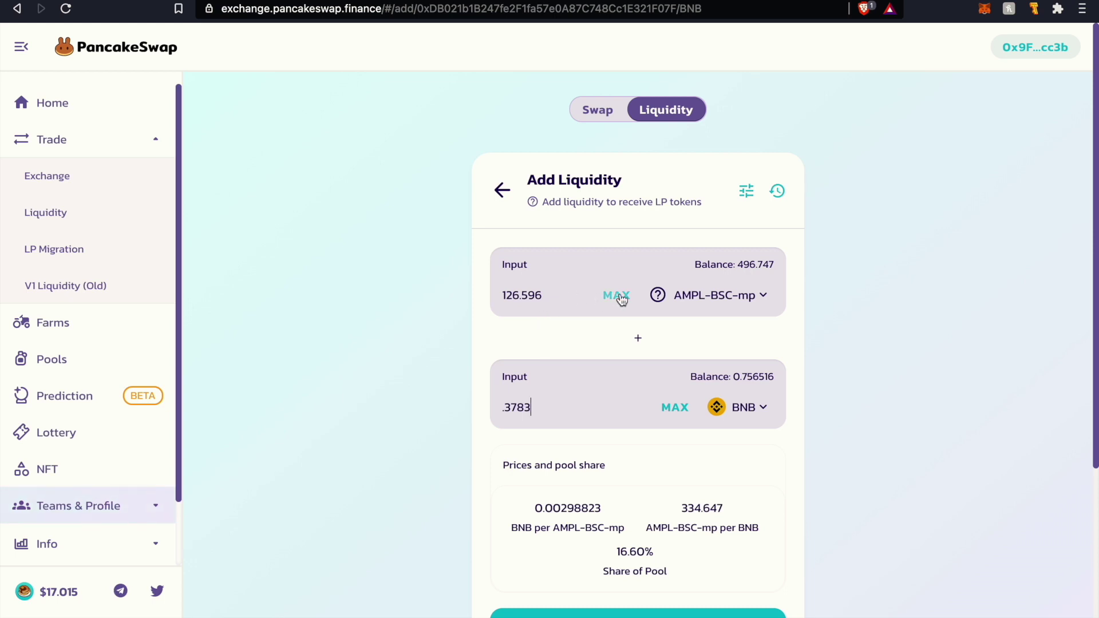
scroll(619, 306, "down", 3)
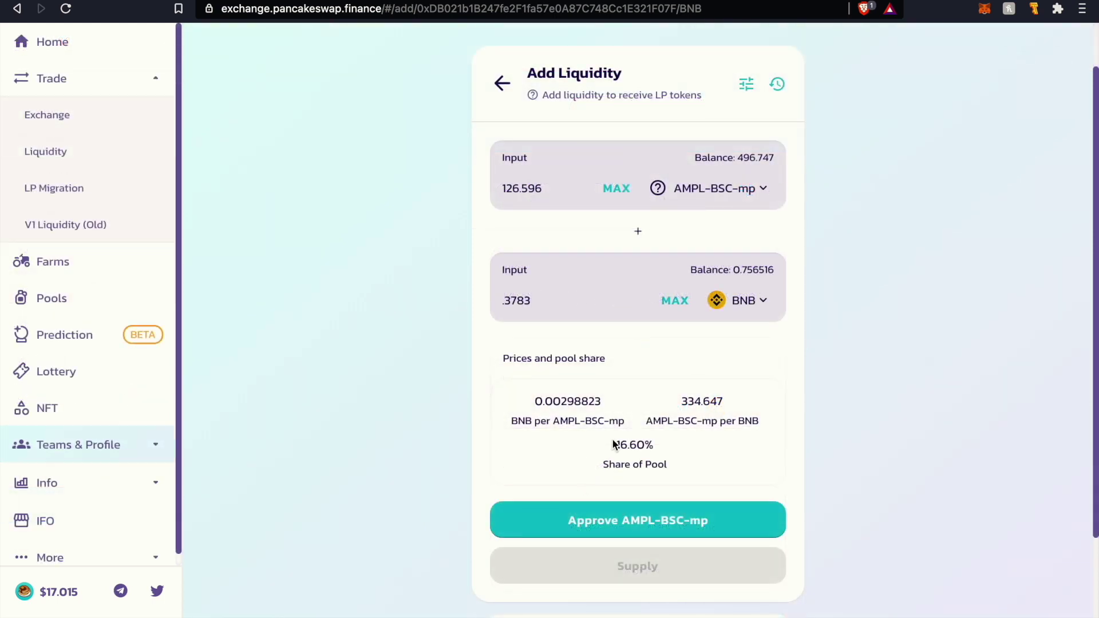
left_click_drag(609, 445, 693, 441)
Approve PancakeSwap to spend AMPL-BSC-mp and confirm the approval in MetaMask.
left_click(569, 465)
left_click(611, 523)
left_click(617, 508)
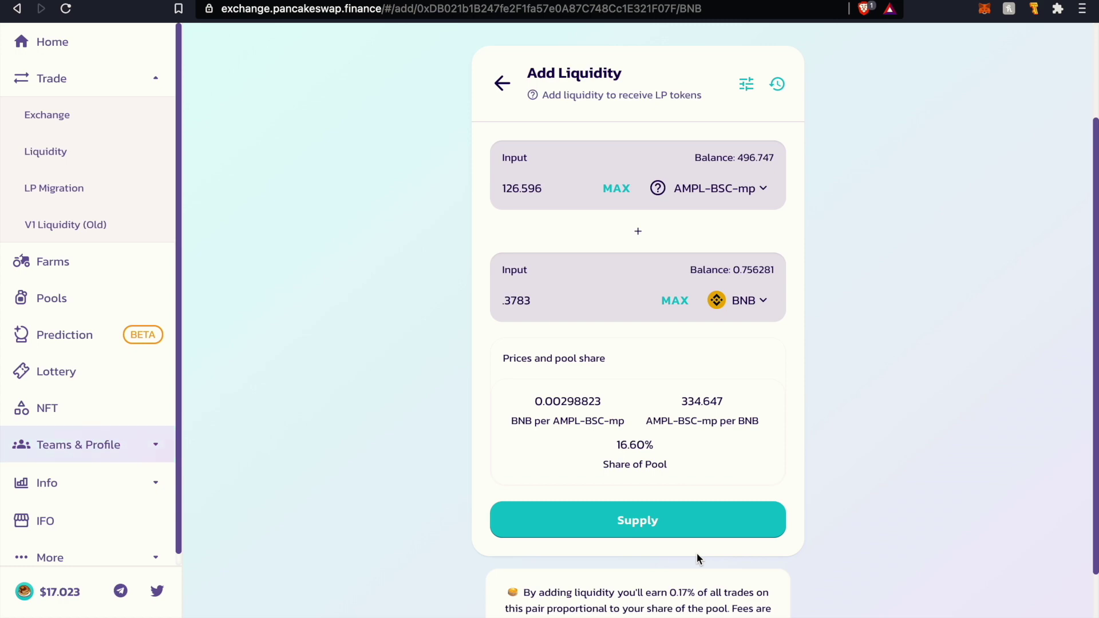
left_click(586, 510)
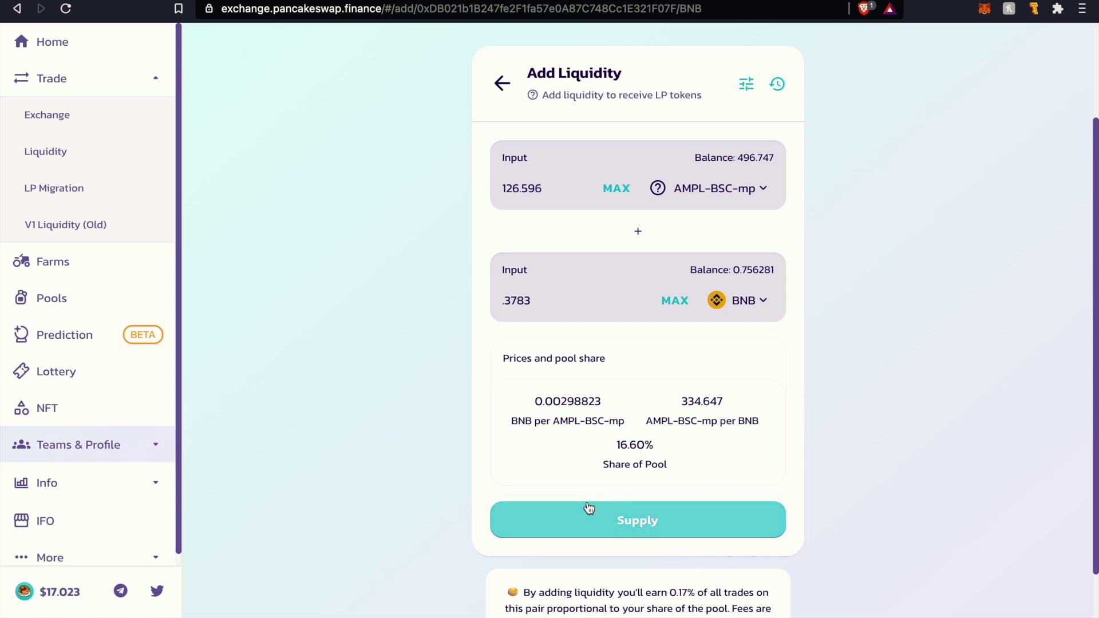
Confirm supplying 126.596 AMPL-BSC-mp and 0.3783 BNB in MetaMask, then view it on BscScan.
left_click(699, 520)
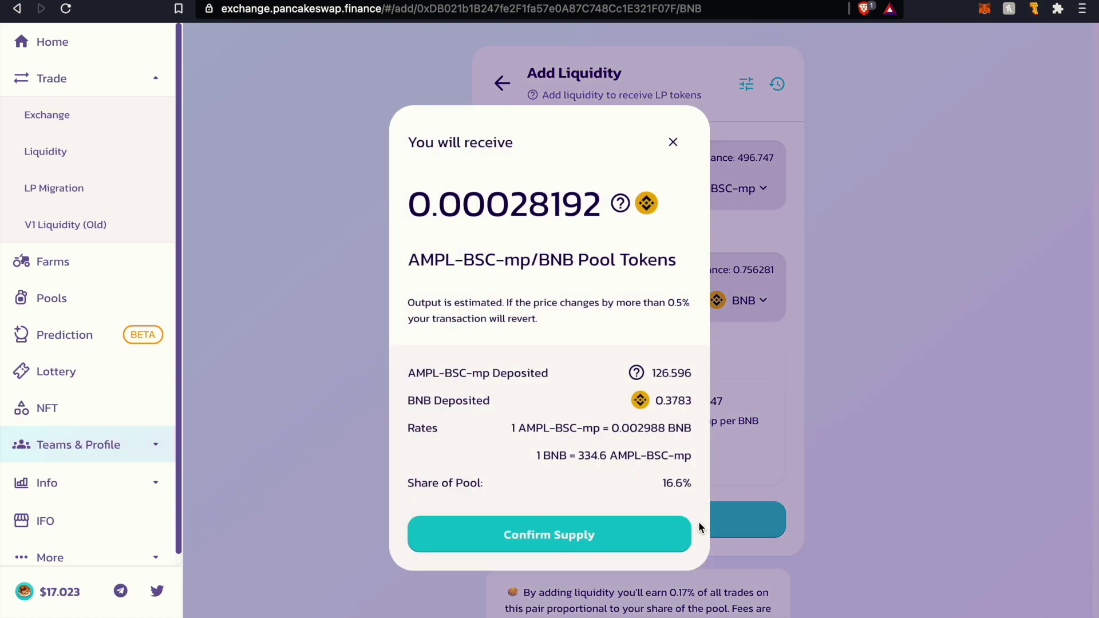
scroll(698, 521, "up", 1)
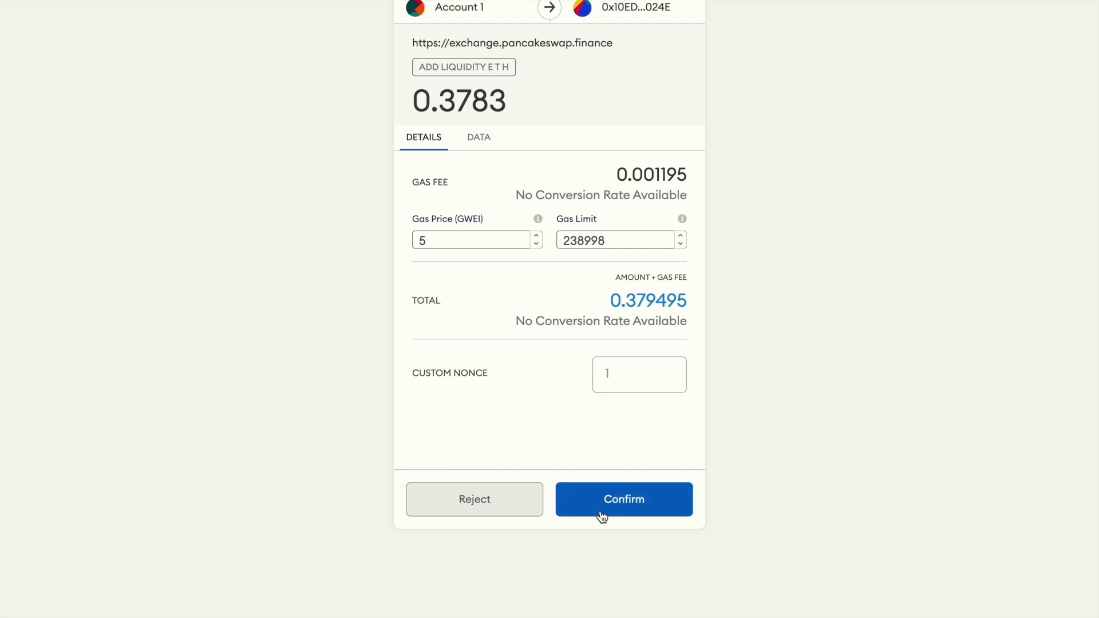
left_click(625, 499)
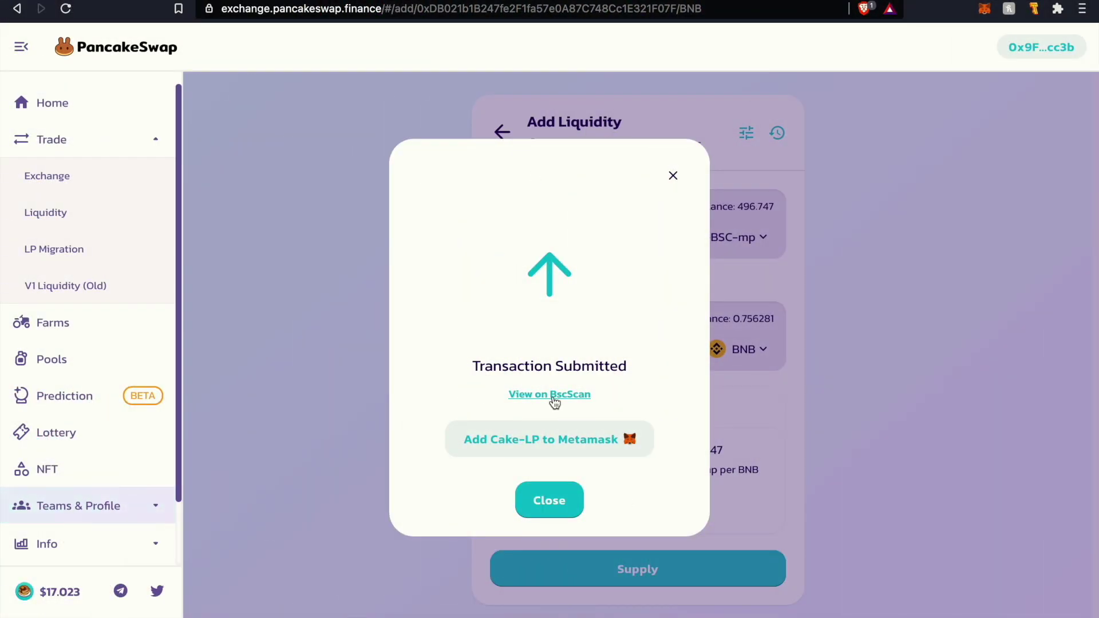
left_click(553, 395)
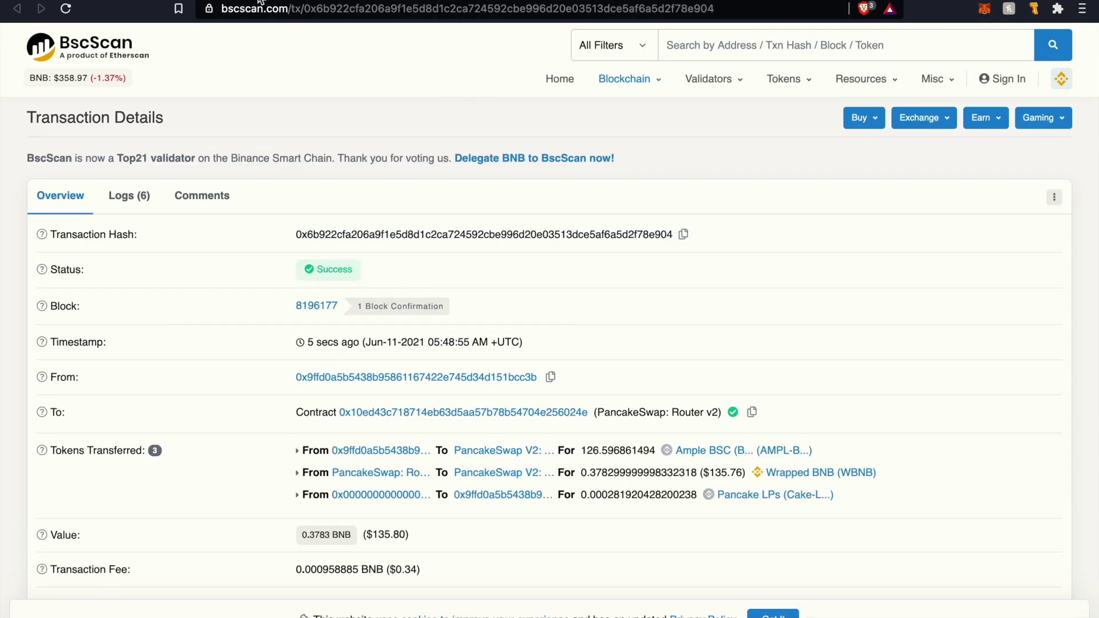
Close the BscScan transaction page and dismiss the Transaction Submitted notice.
key("super+w")
left_click(558, 492)
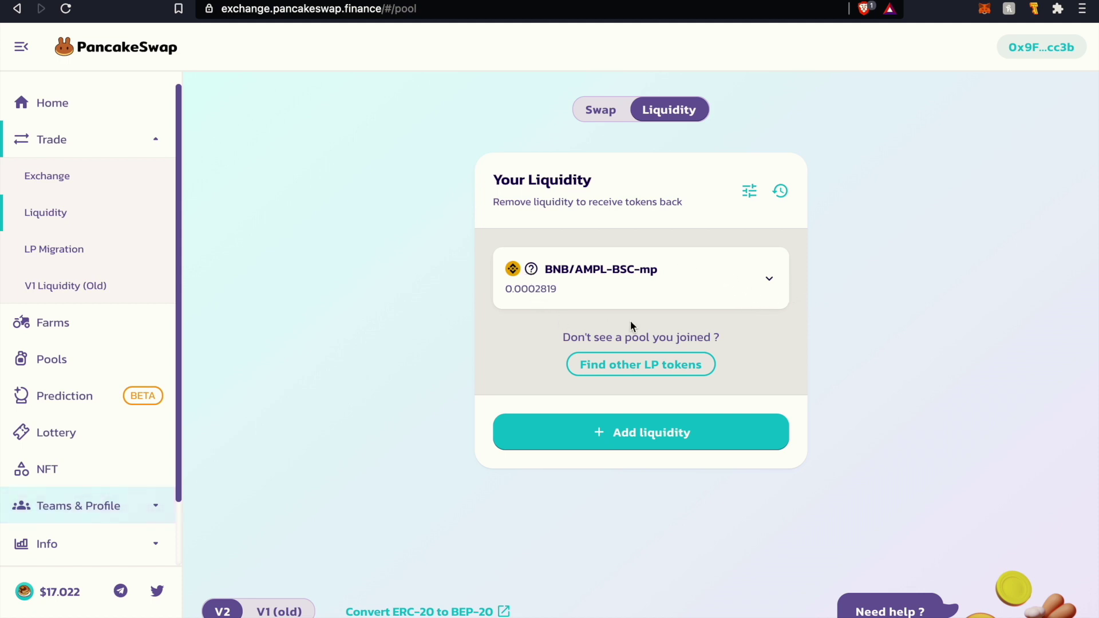
Expand the BNB/AMPL-BSC-mp position details, then set up a BNB-to-BUSD exchange.
left_click(689, 293)
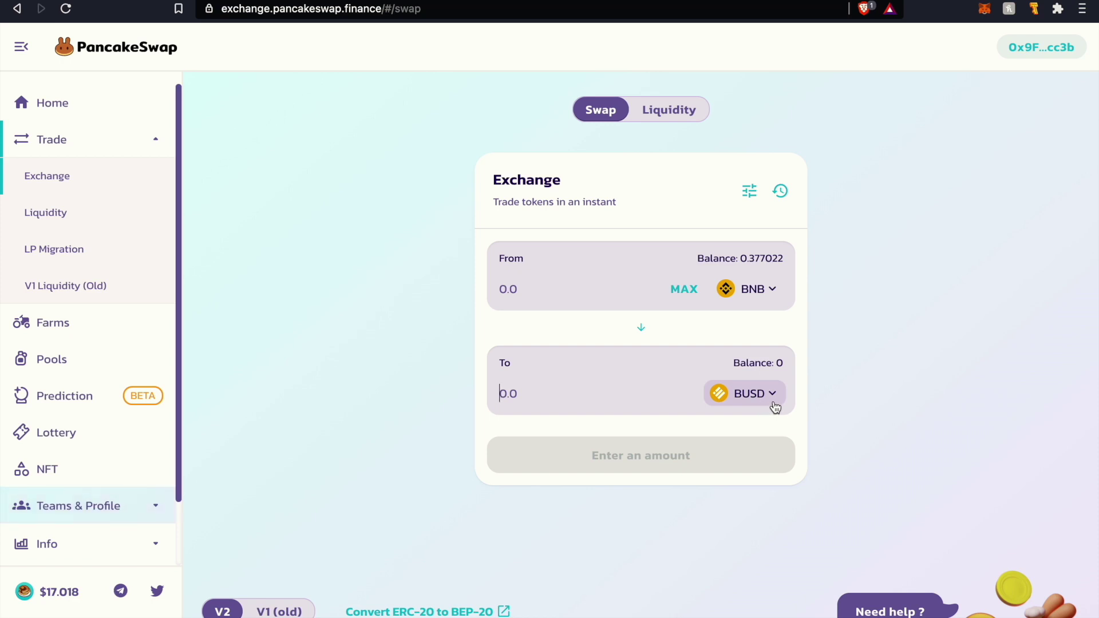
left_click(522, 292)
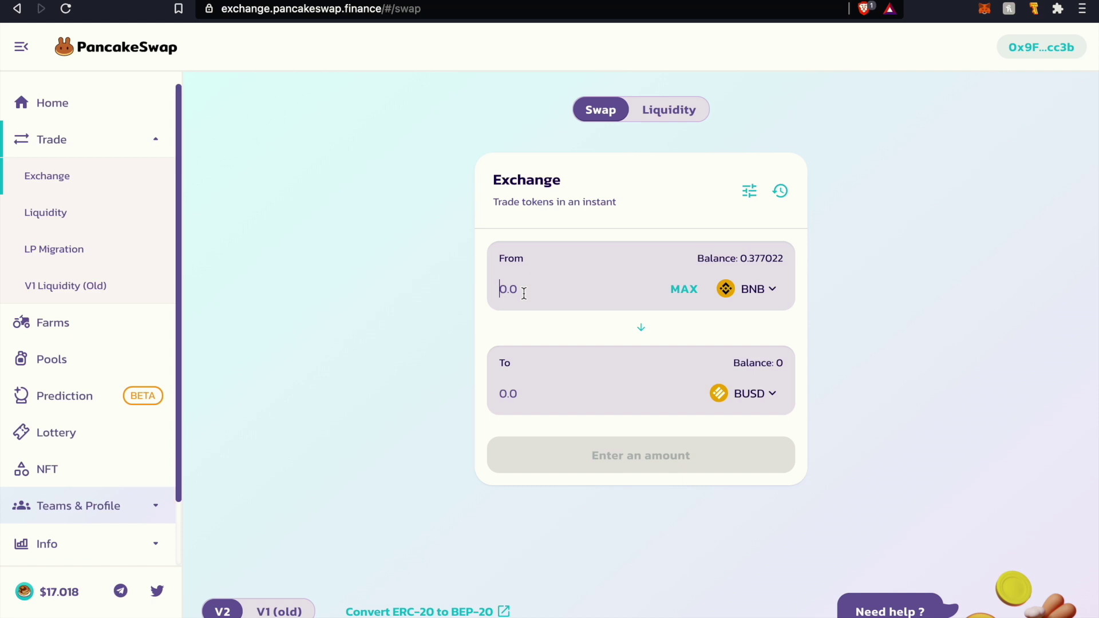
Swap about 0.279 BNB for 100 BUSD and confirm the transaction in MetaMask.
left_click(513, 395)
type("100")
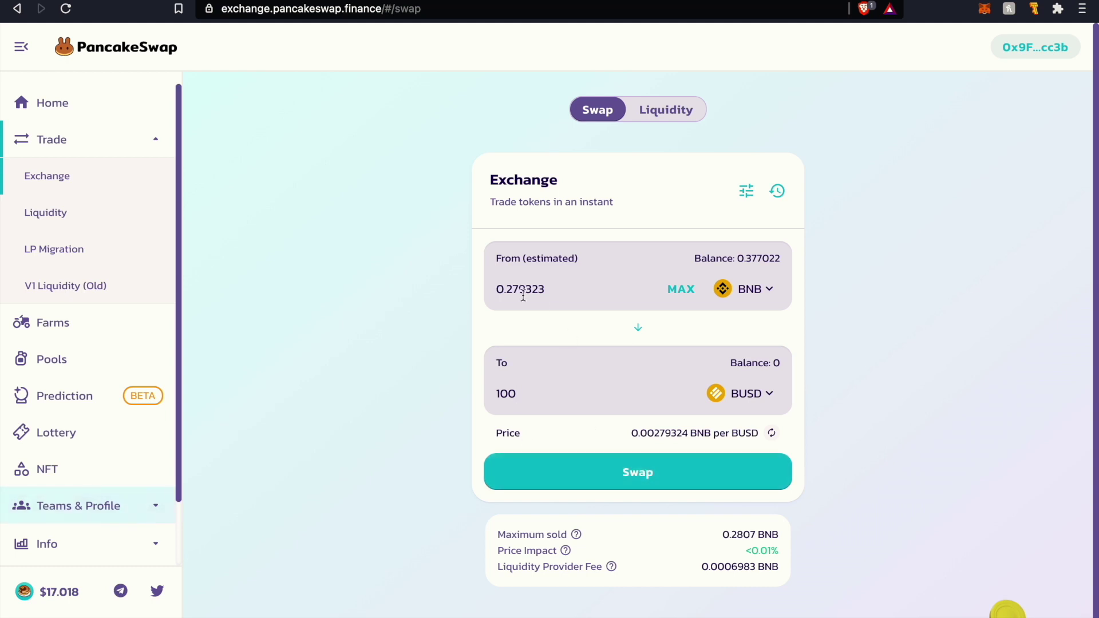
left_click_drag(495, 290, 547, 291)
left_click(588, 291)
left_click(603, 475)
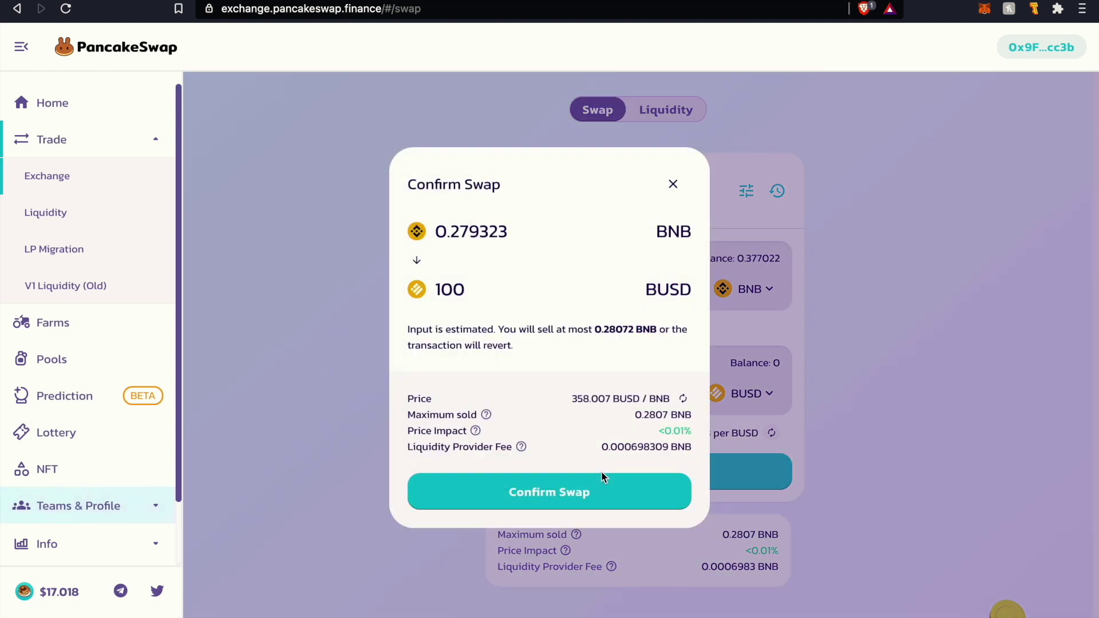
left_click(593, 493)
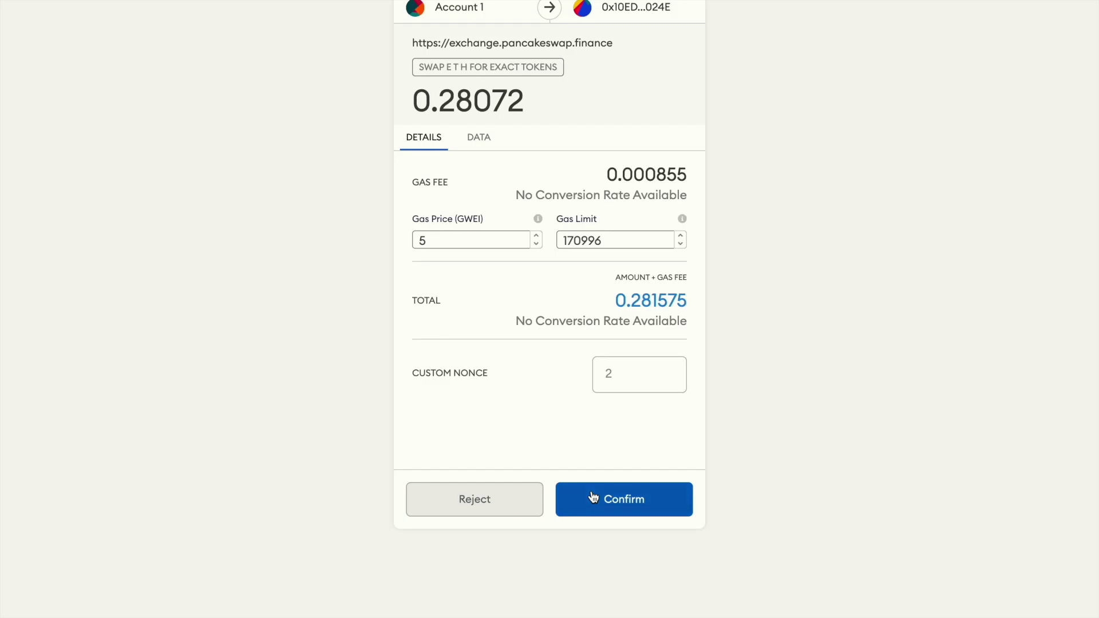
left_click(627, 498)
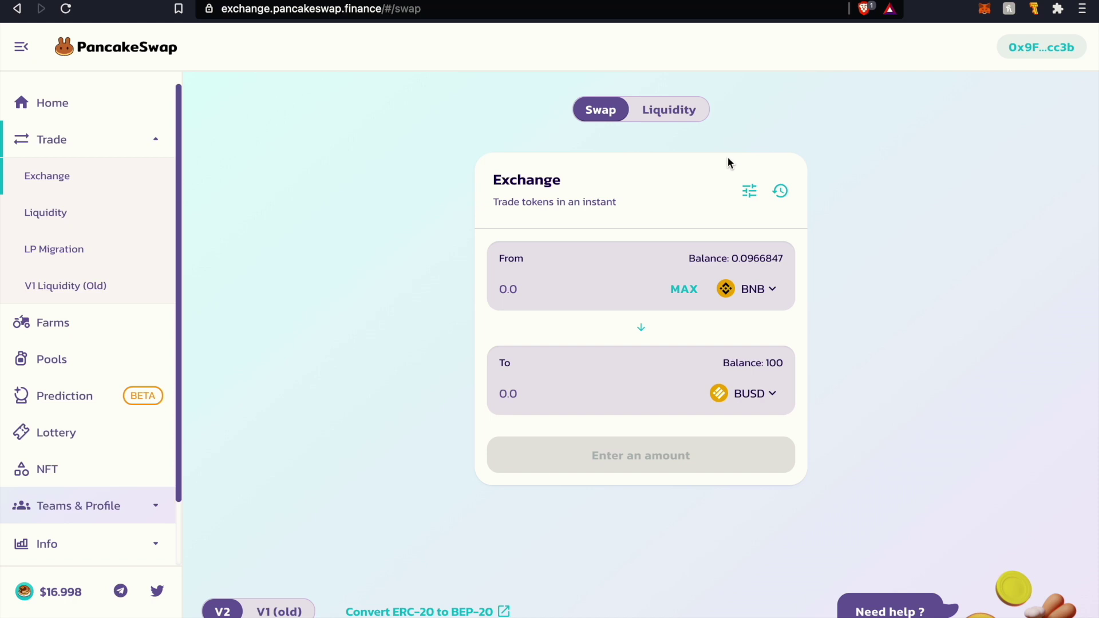
Start a new liquidity pair with BUSD as the first token and AMPL-BSC-mp second.
left_click(685, 113)
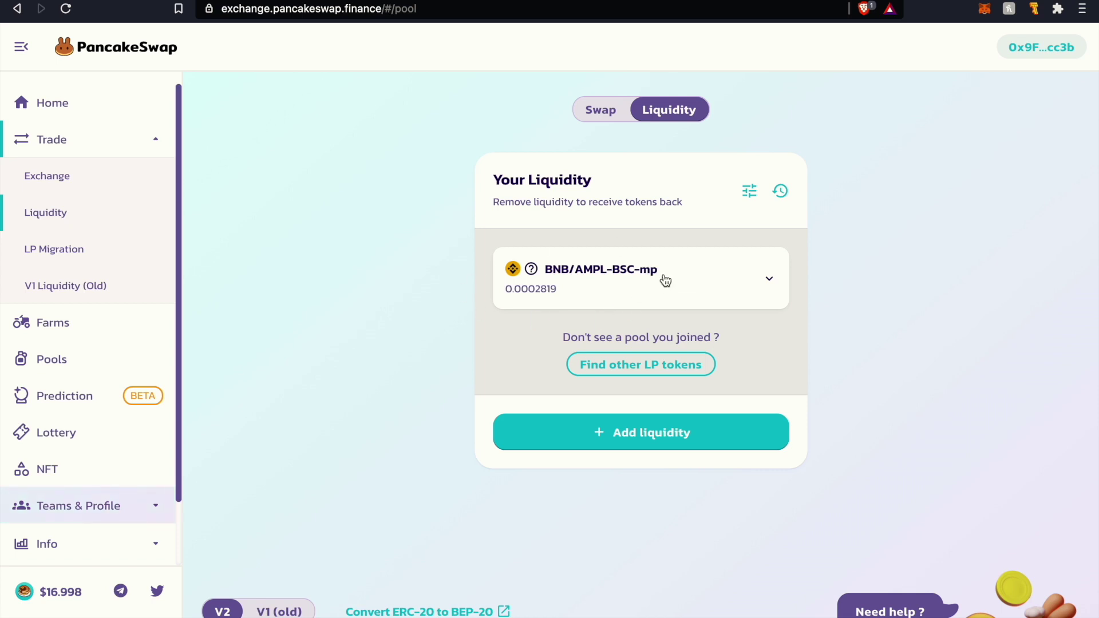
left_click(595, 445)
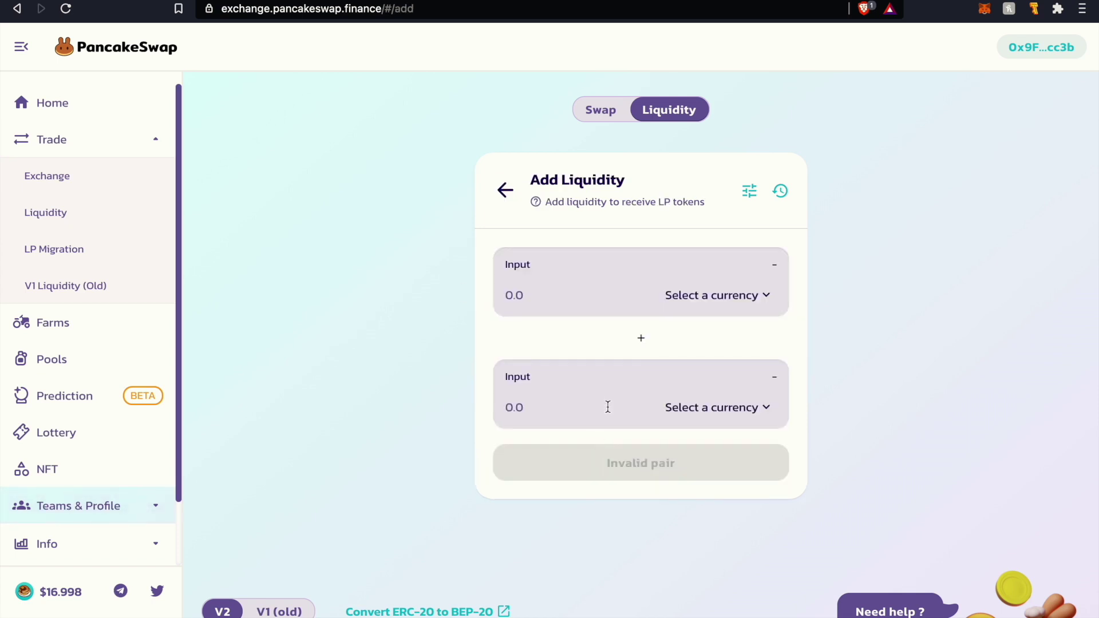
left_click(727, 309)
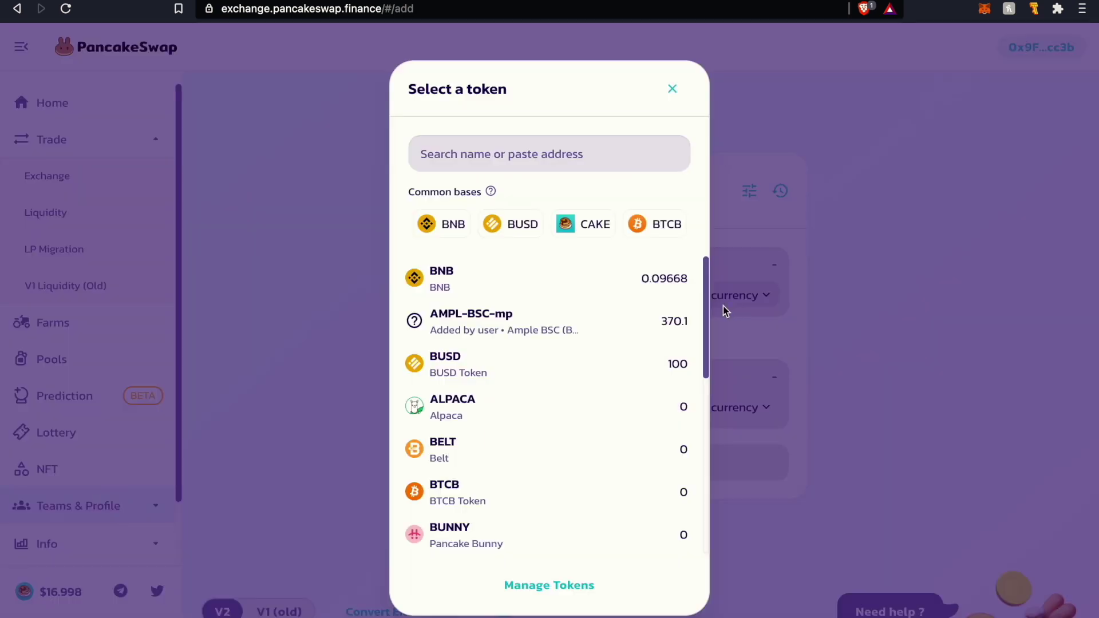
left_click(507, 237)
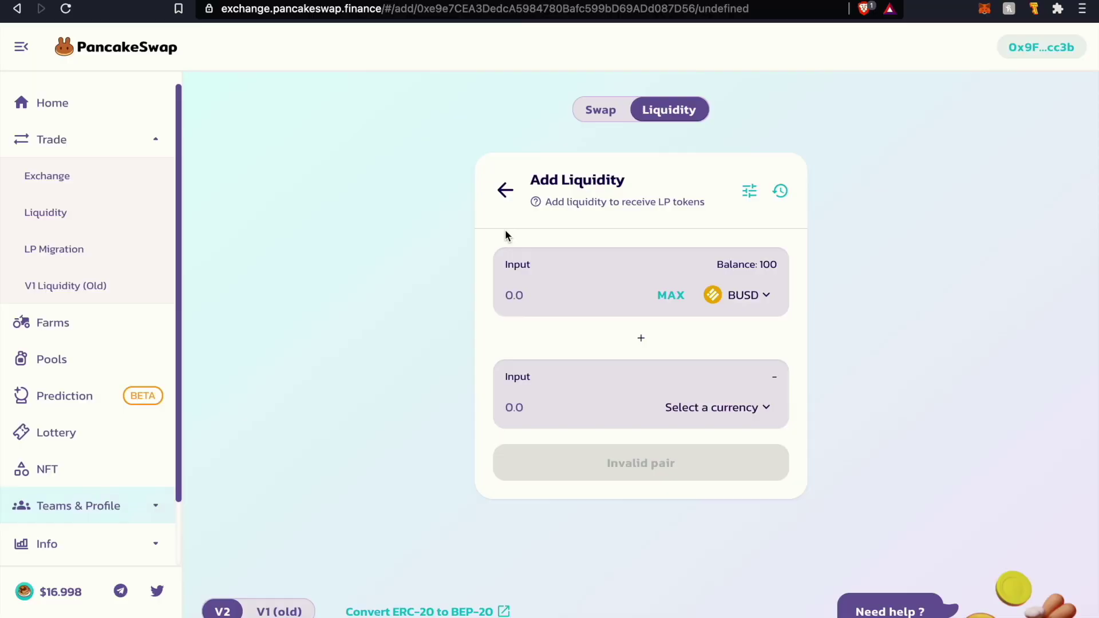
left_click(732, 417)
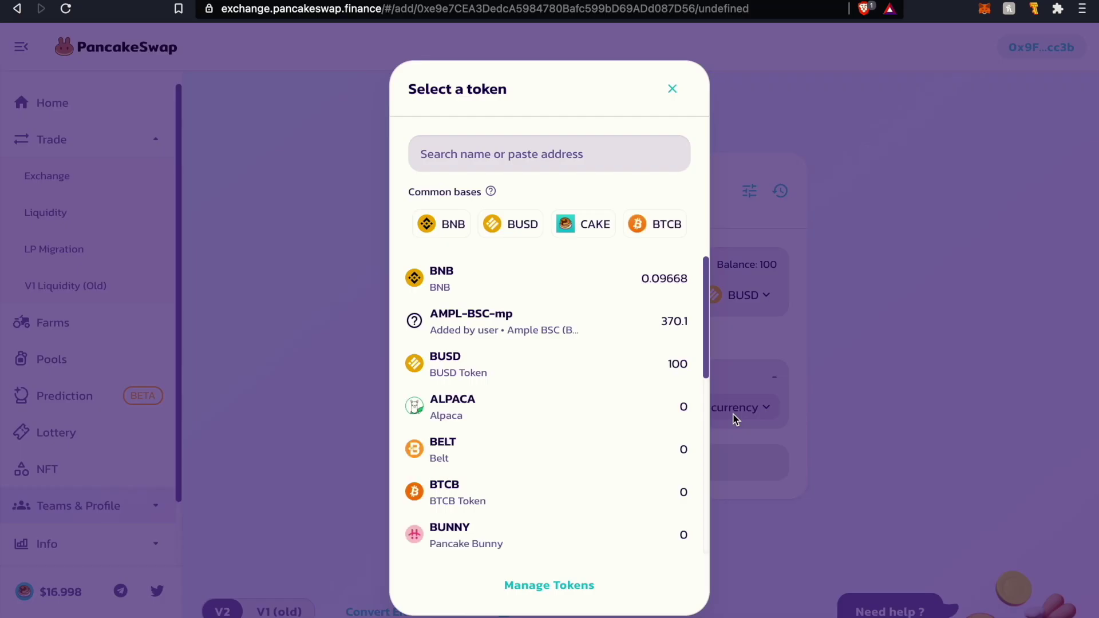
left_click(554, 329)
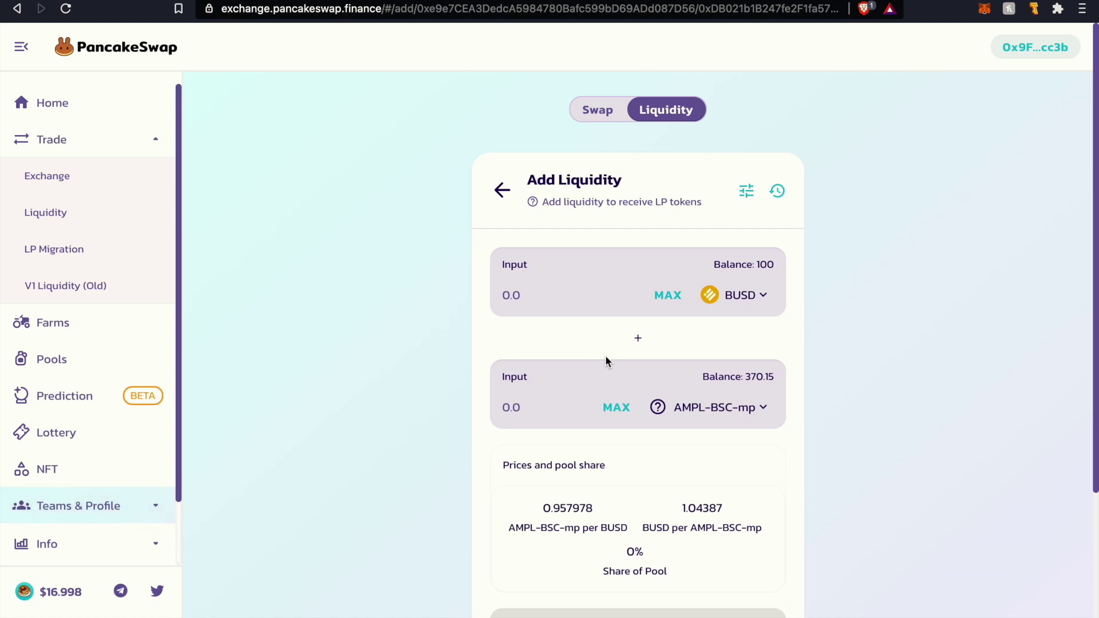
Enter the full 100 BUSD balance and approve BUSD spending in MetaMask.
left_click(668, 300)
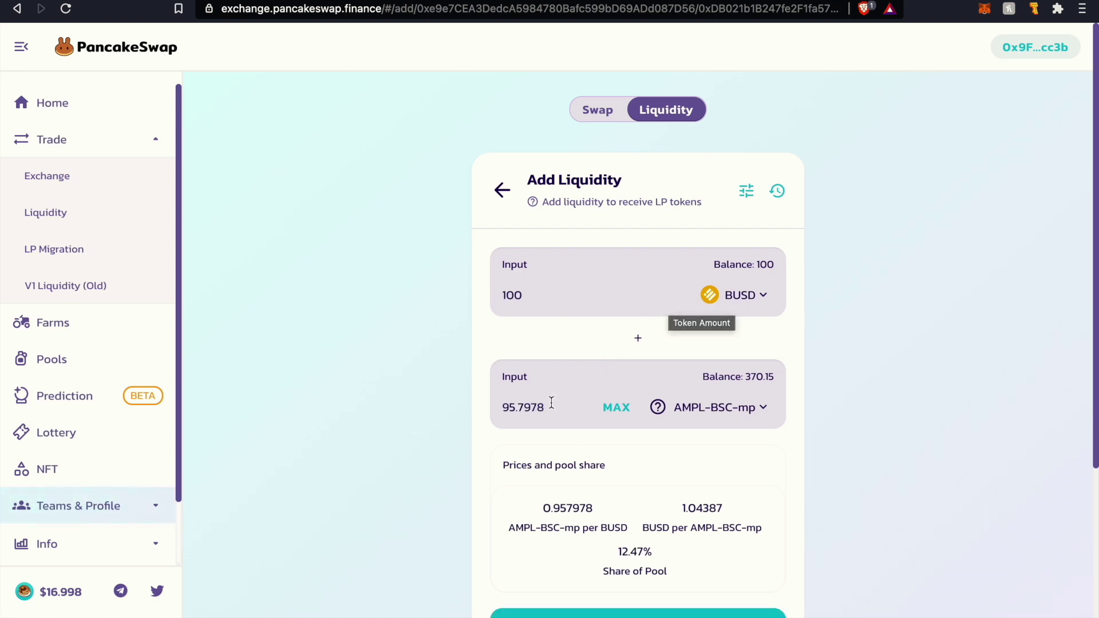
left_click_drag(550, 408, 596, 414)
left_click(500, 435)
left_click(503, 408)
left_click(598, 411)
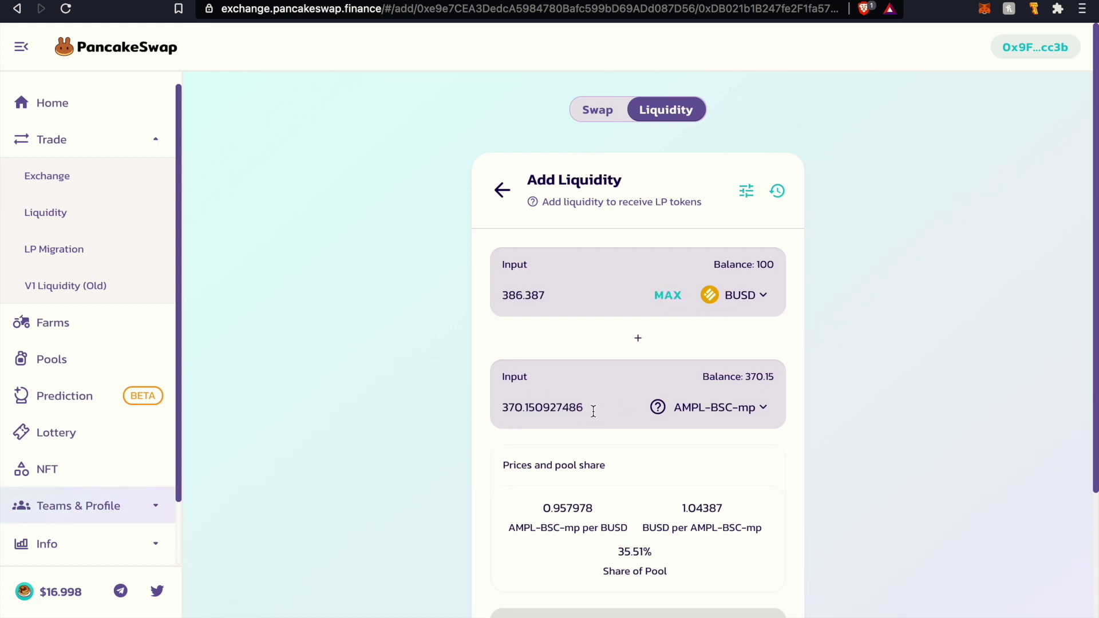
left_click(668, 296)
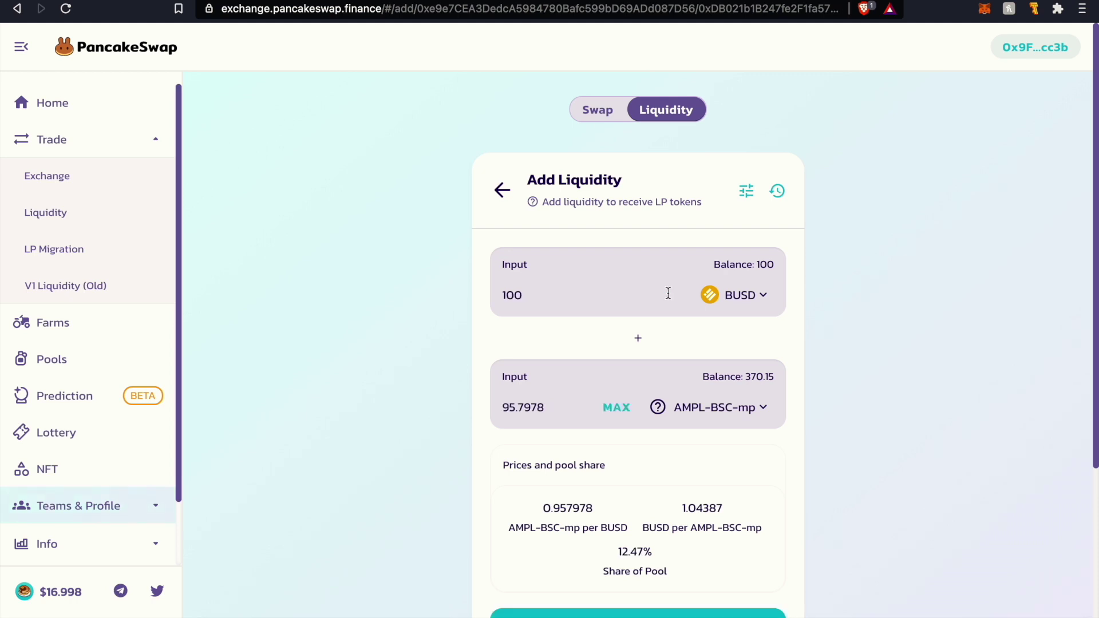
scroll(531, 444, "down", 2)
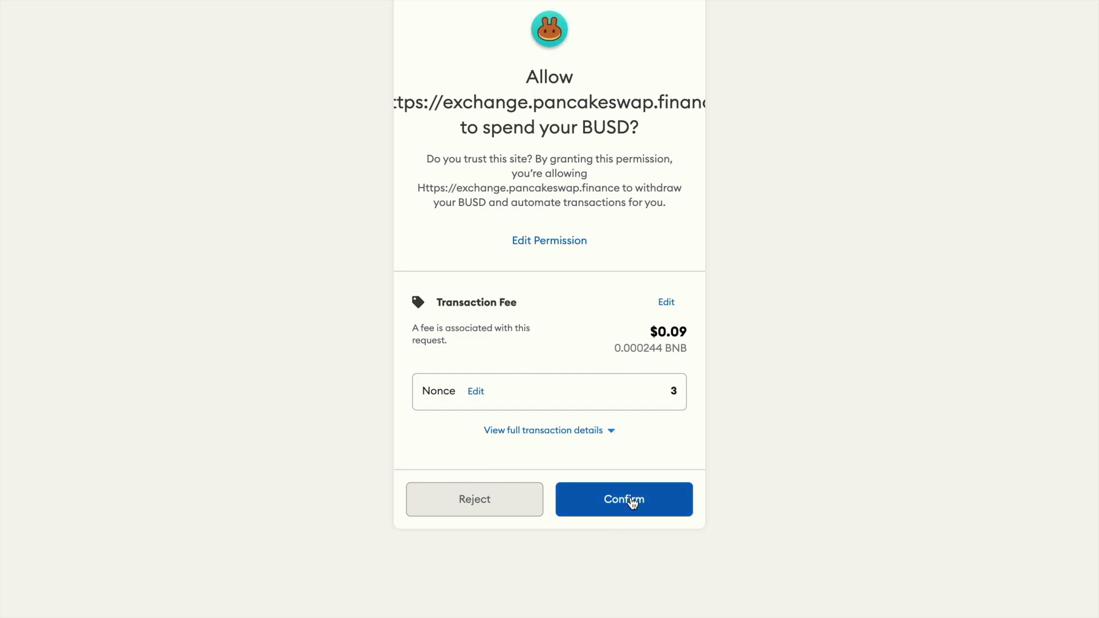
left_click(630, 499)
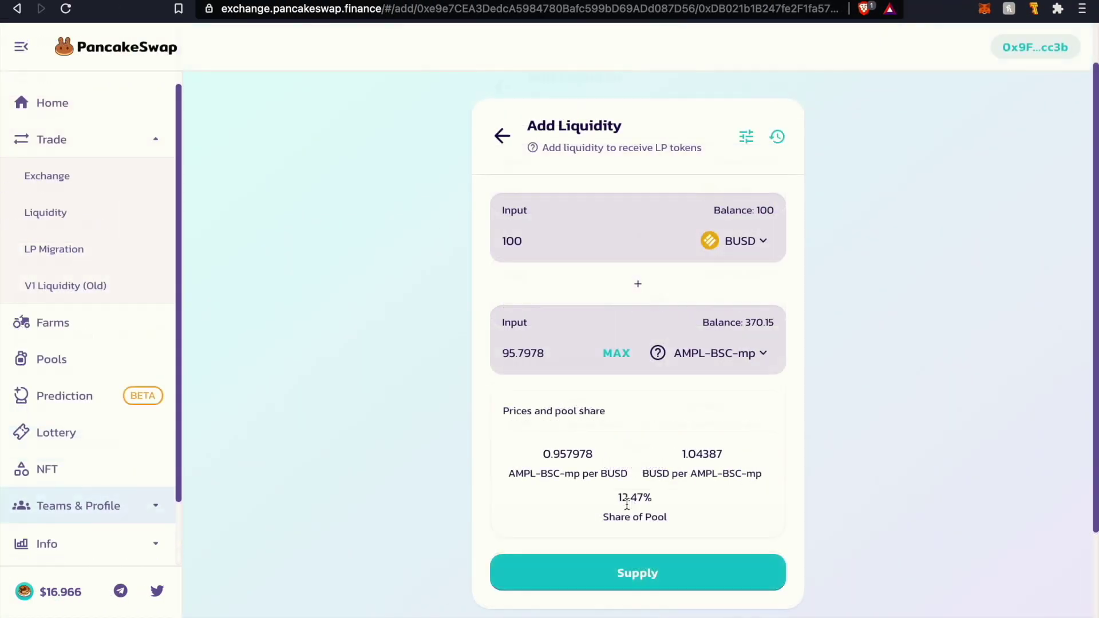
Supply 100 BUSD with 95.7978 AMPL-BSC-mp and confirm the deposit in MetaMask.
scroll(627, 505, "down", 1)
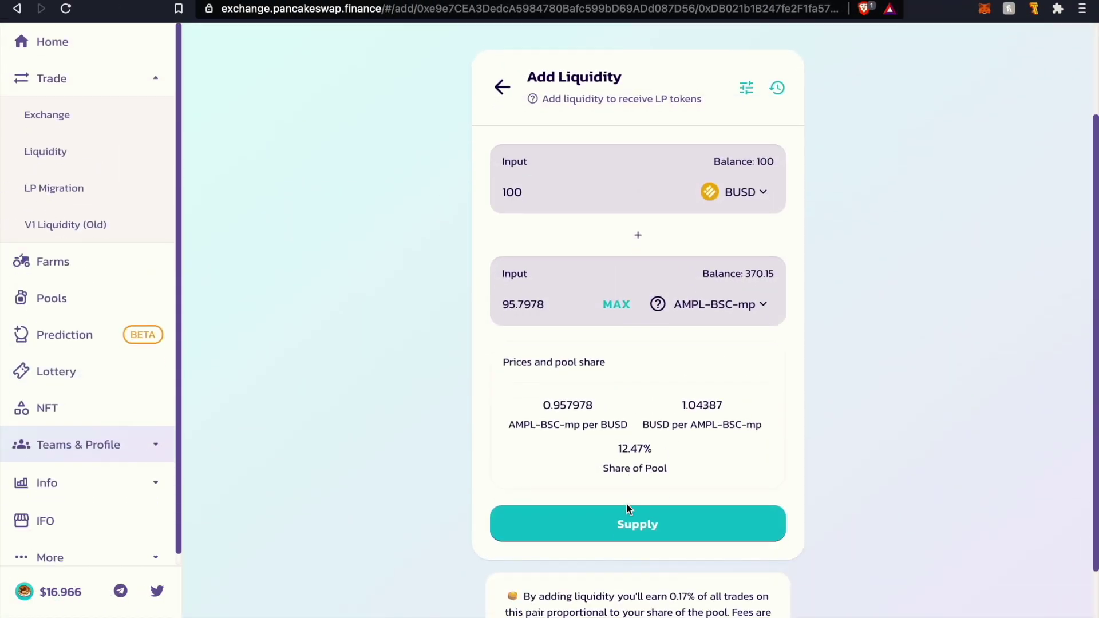
left_click(658, 520)
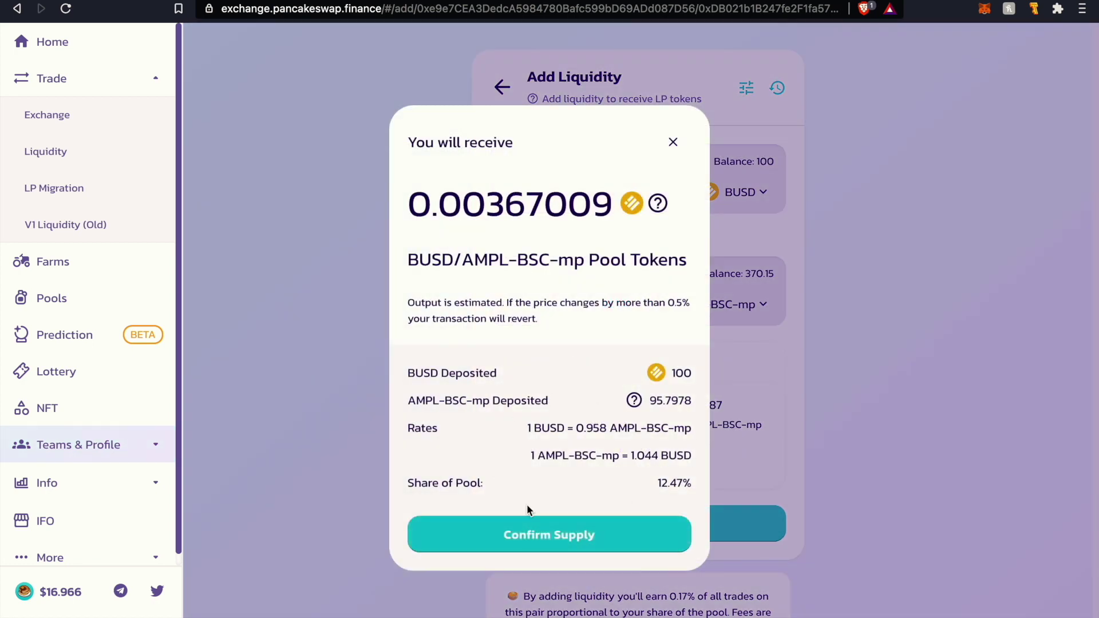
left_click(572, 538)
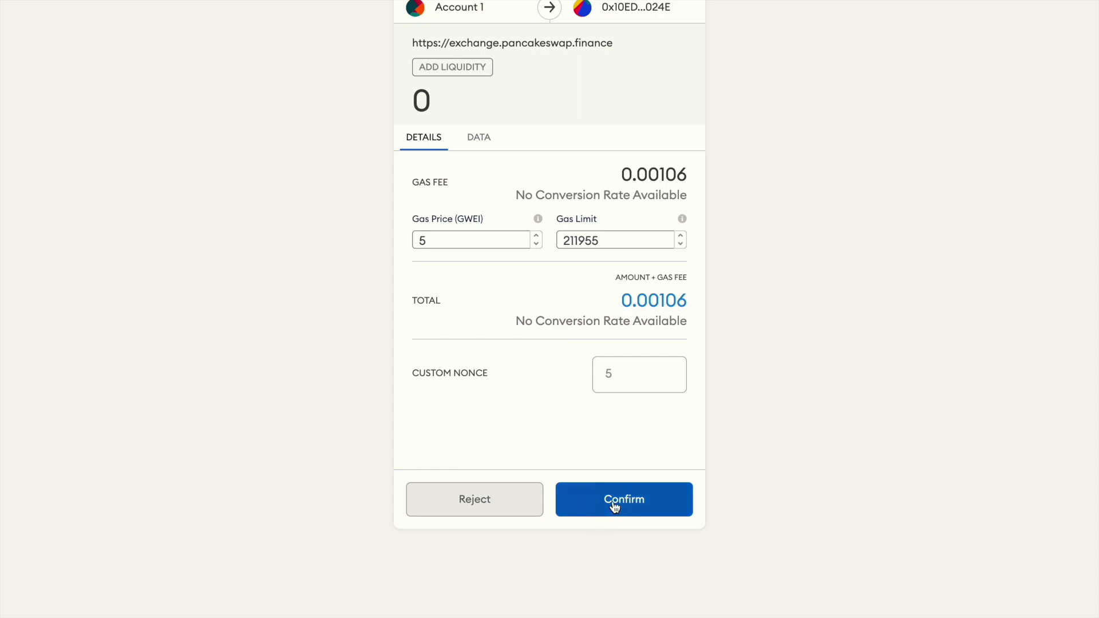
left_click(614, 506)
left_click(550, 499)
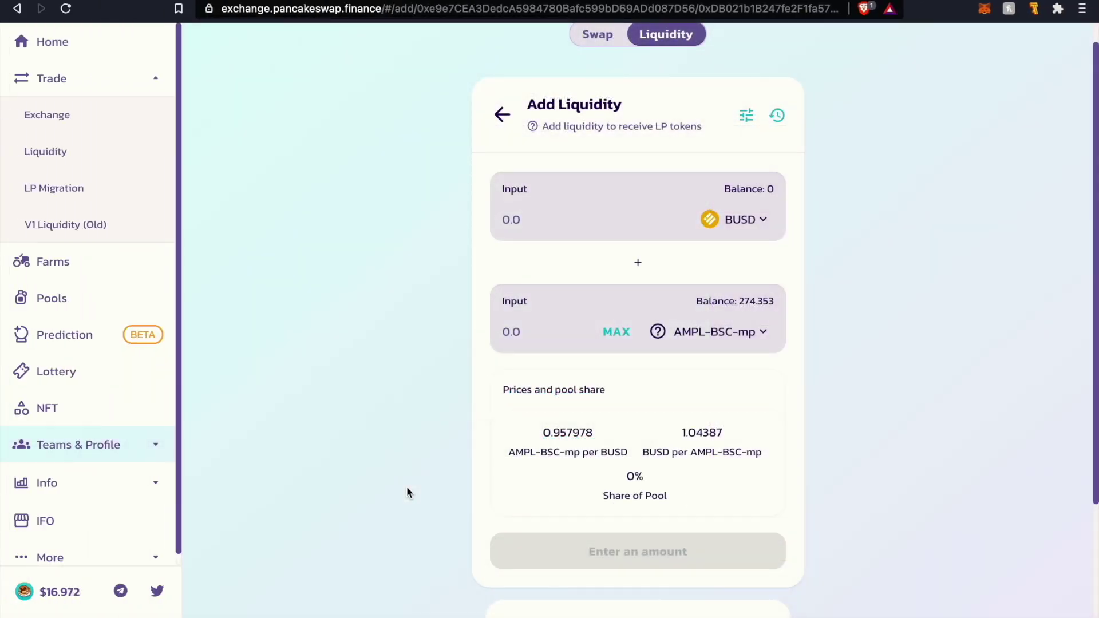
Review the LP tokens panel, then return to the Your Liquidity list.
scroll(407, 492, "up", 2)
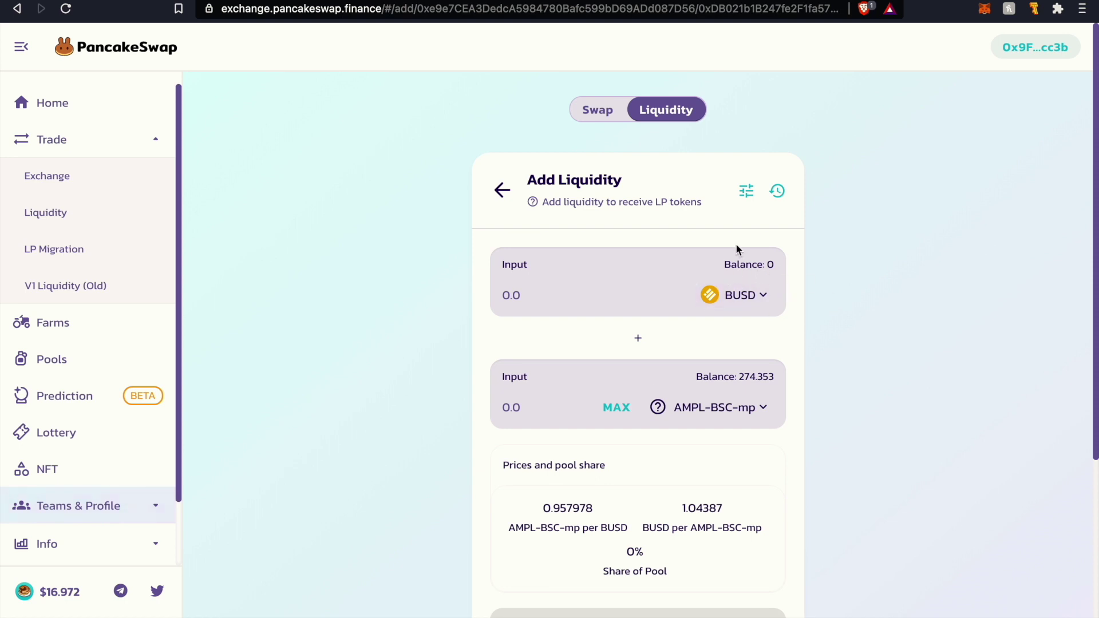
scroll(635, 343, "down", 5)
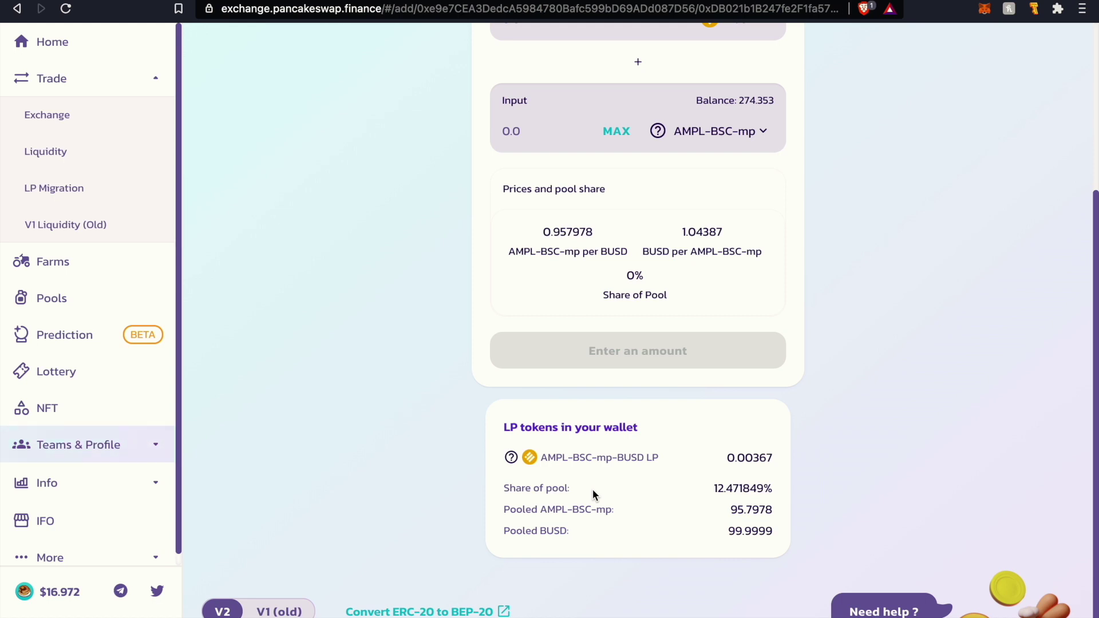
scroll(593, 490, "up", 5)
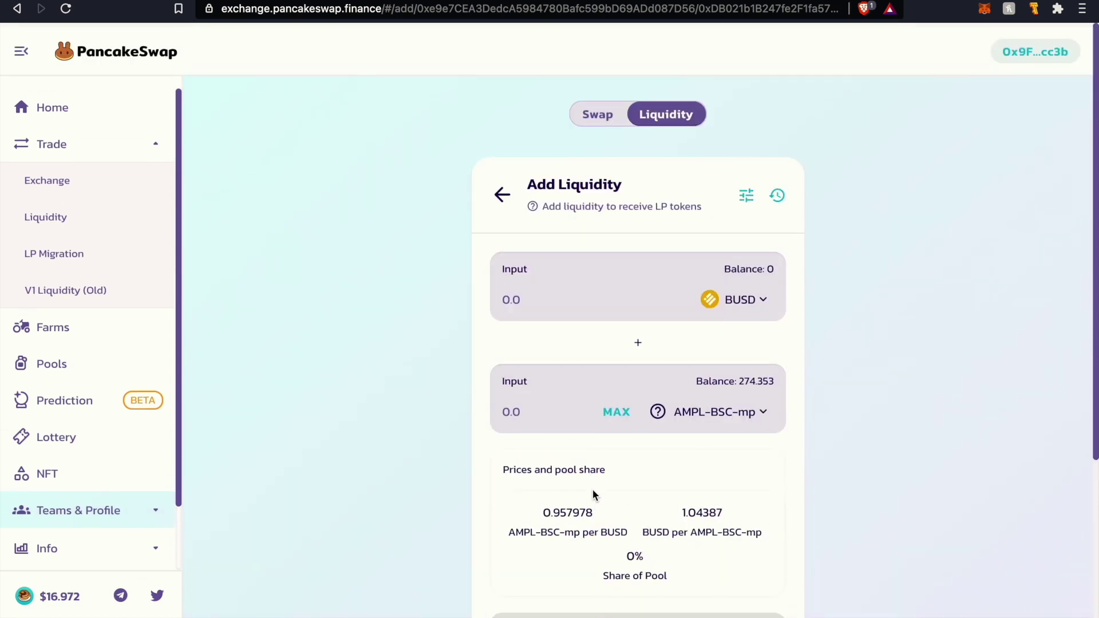
left_click(502, 191)
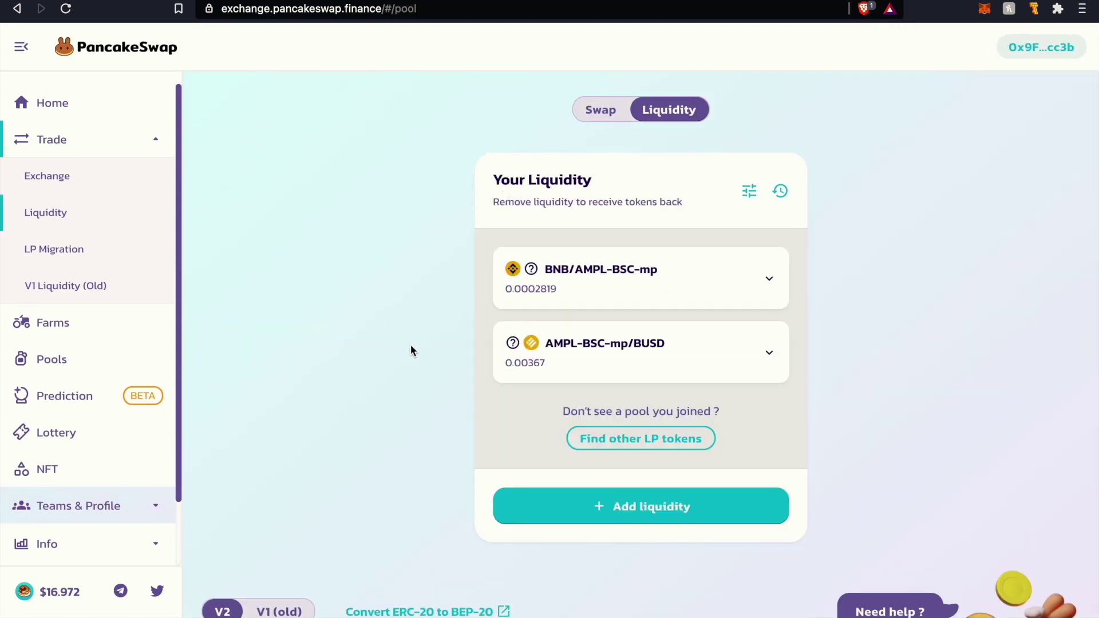